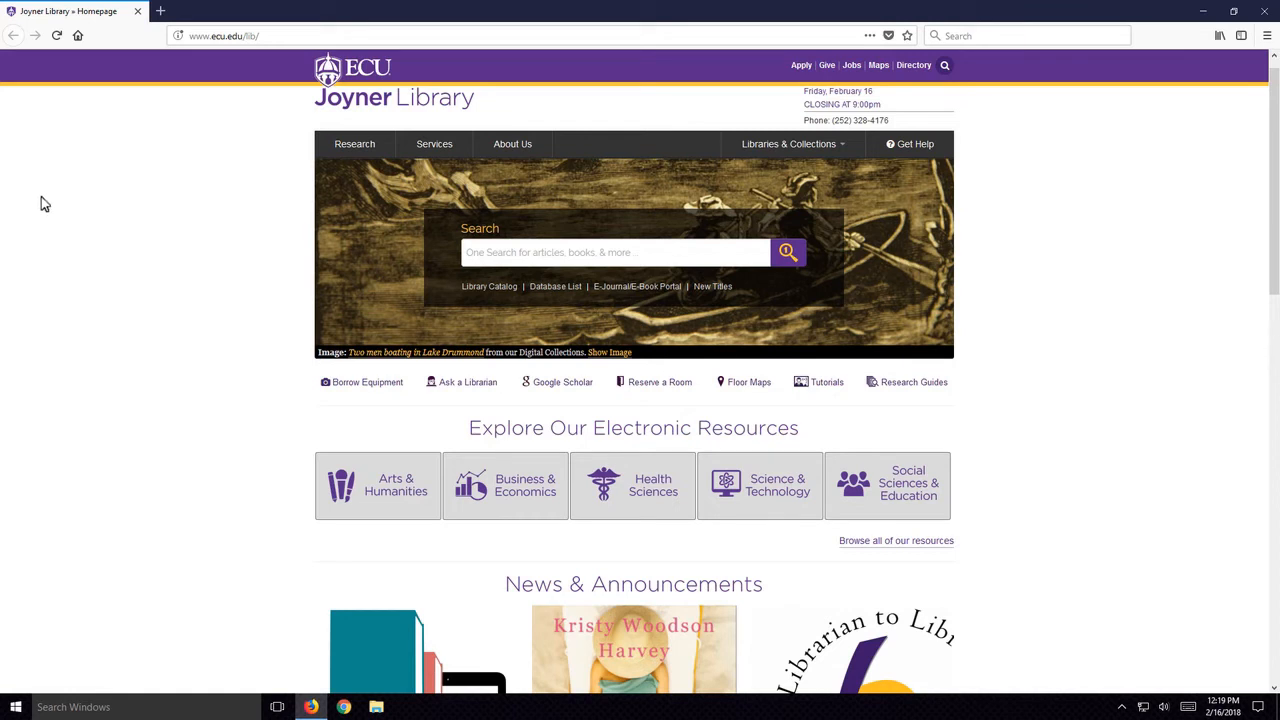
- Open SimplyAnalytics from the databases beginning with S in the Joyner Library database list
scroll(77, 216, "up", 1)
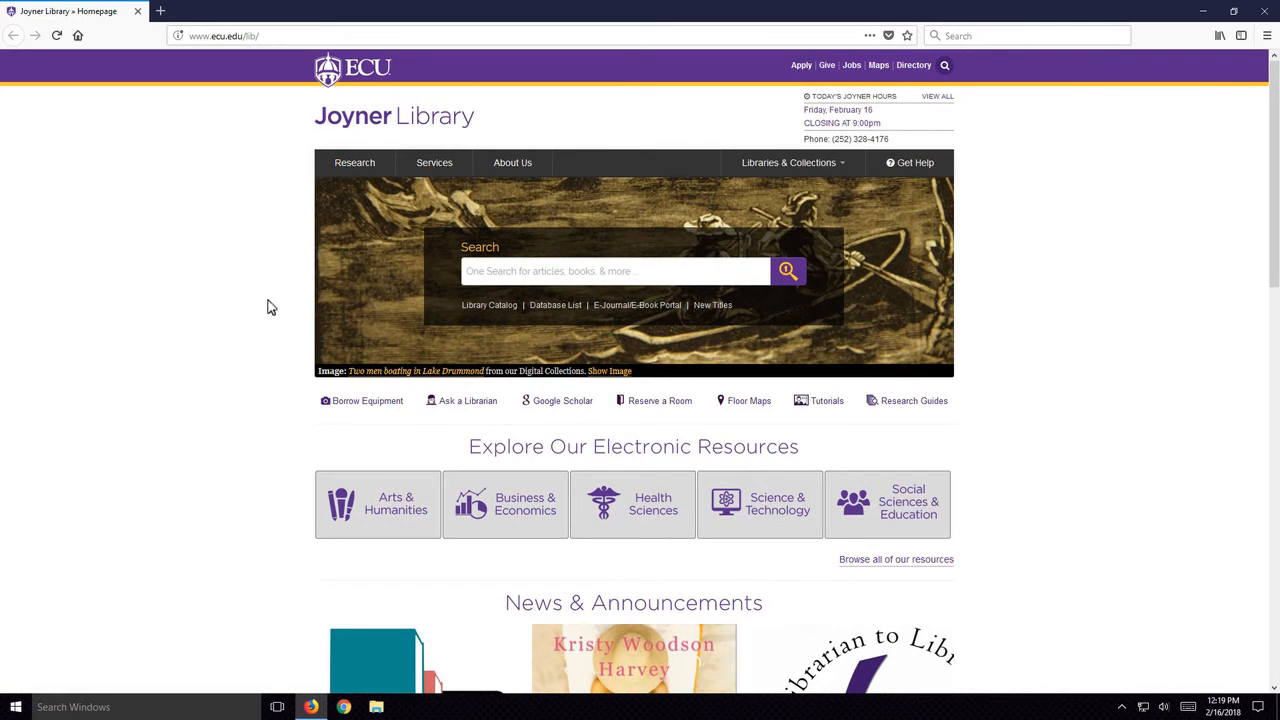
left_click(570, 310)
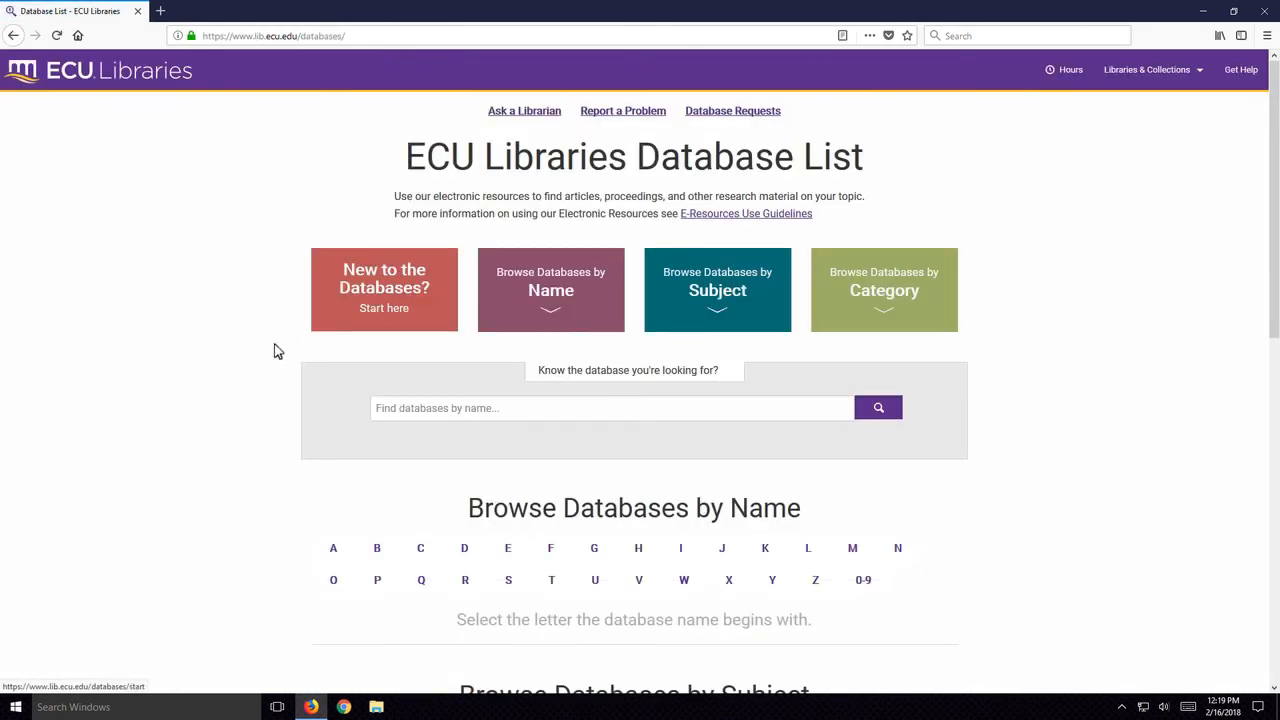
scroll(283, 350, "down", 4)
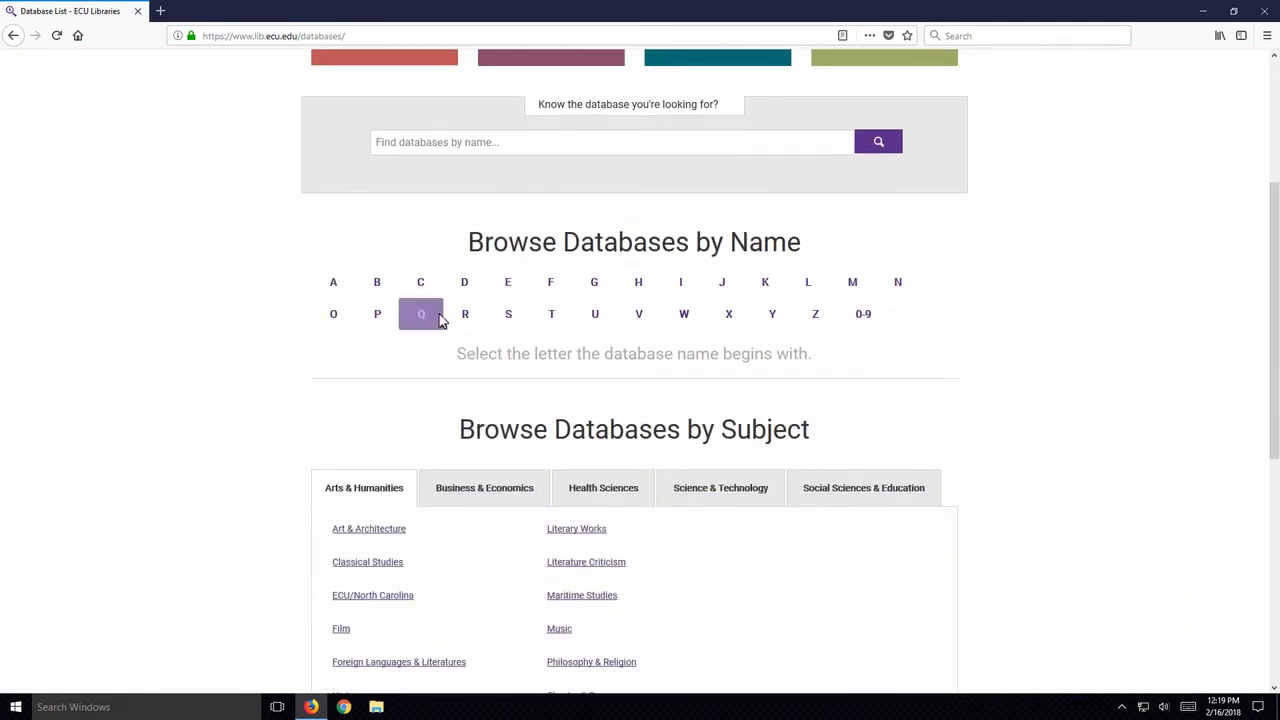
left_click(508, 316)
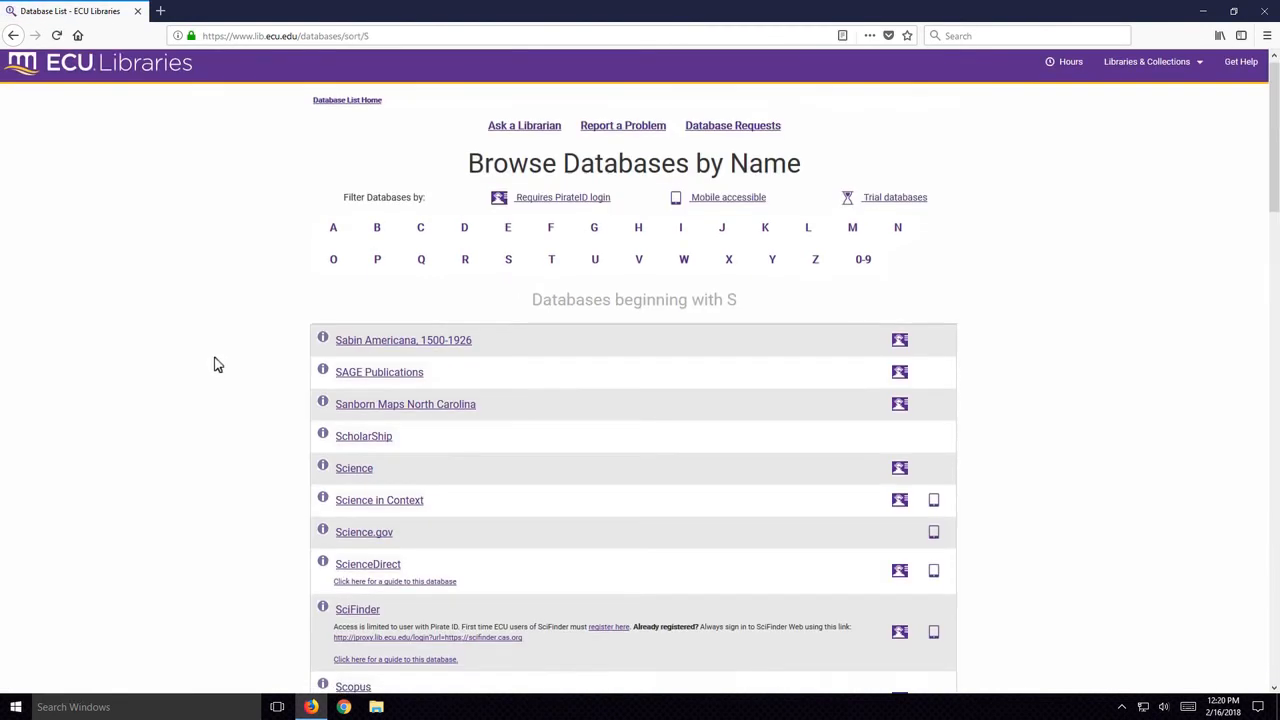
scroll(215, 362, "down", 4)
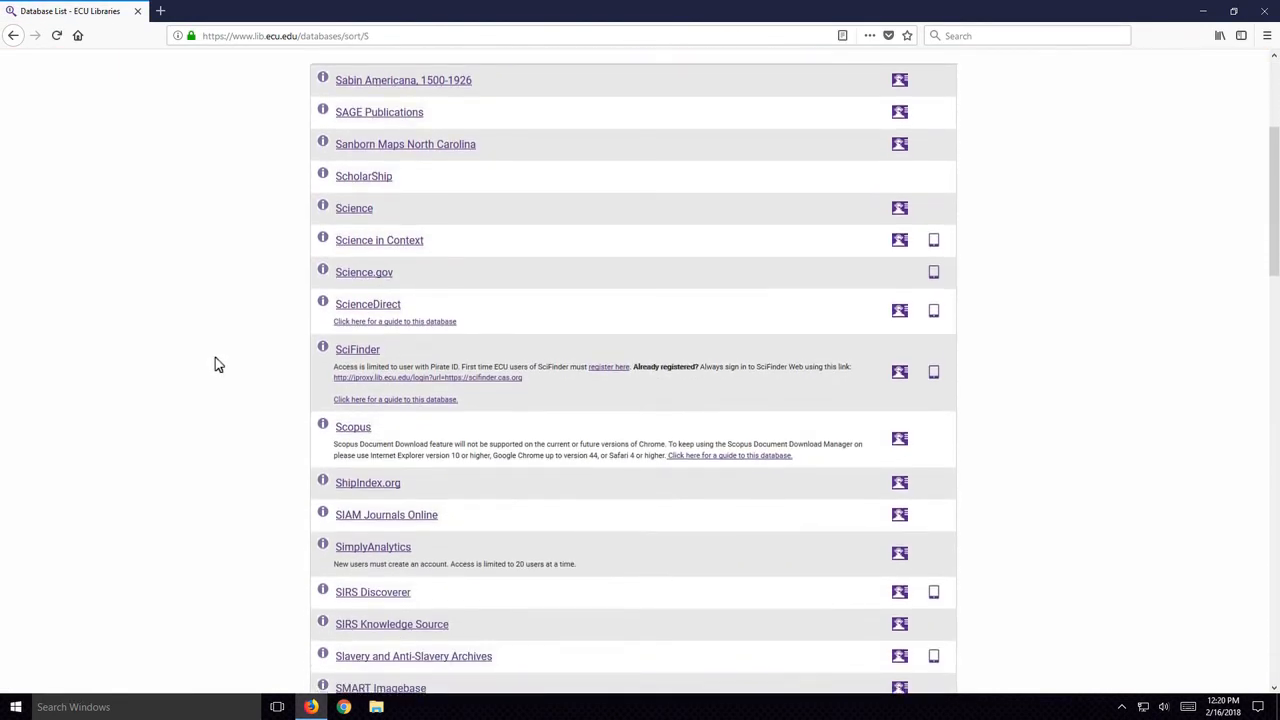
scroll(216, 363, "down", 3)
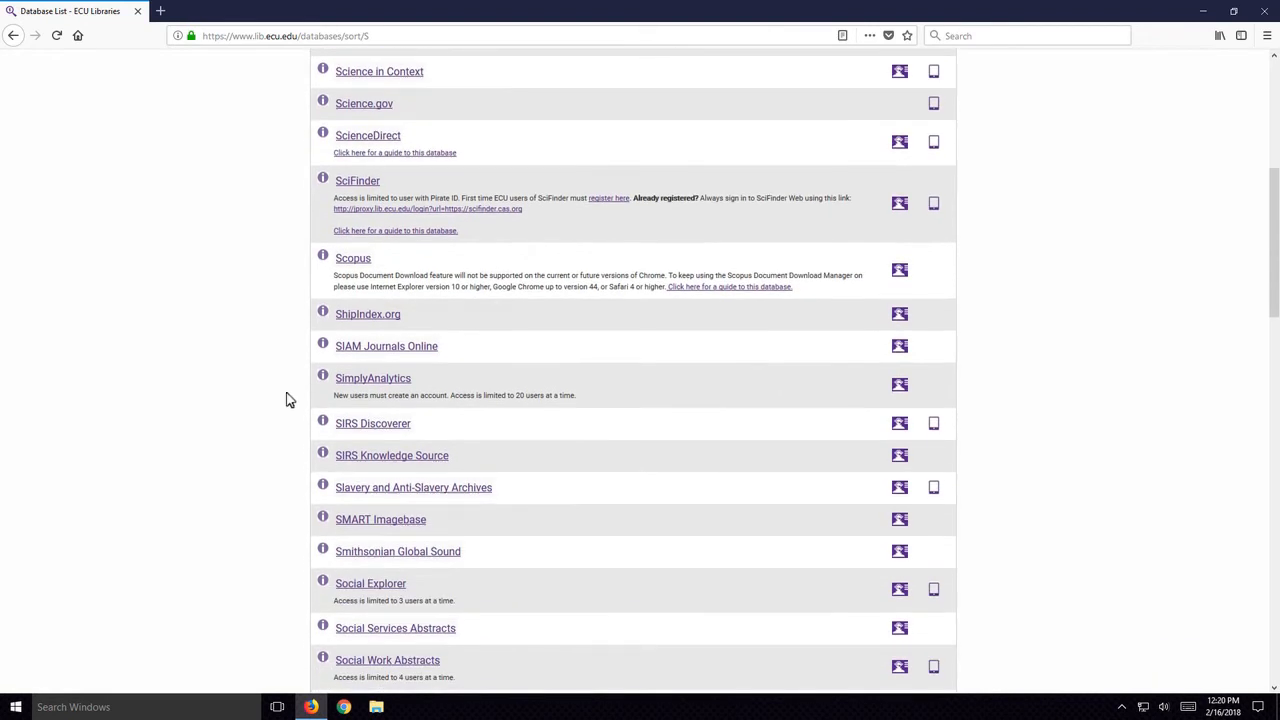
left_click(391, 380)
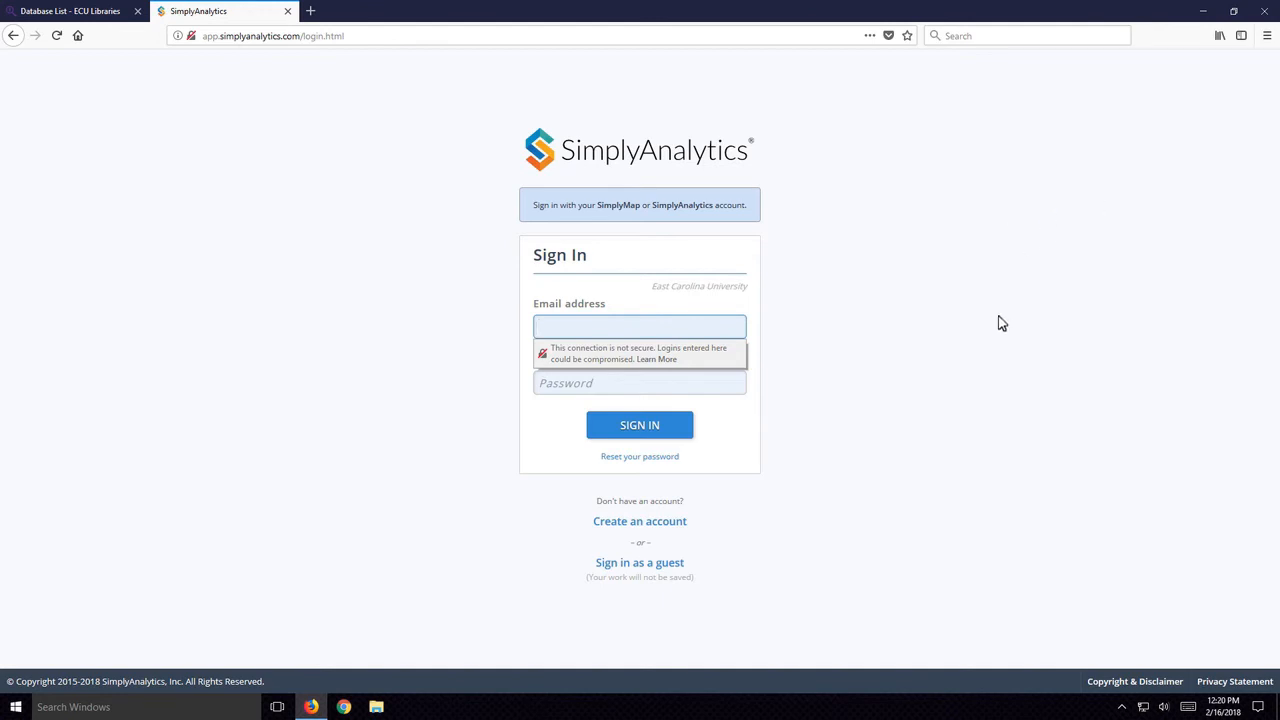
- Sign in to SimplyAnalytics as a guest and dismiss the welcome tour and the New Project dialog
left_click(647, 572)
left_click(840, 556)
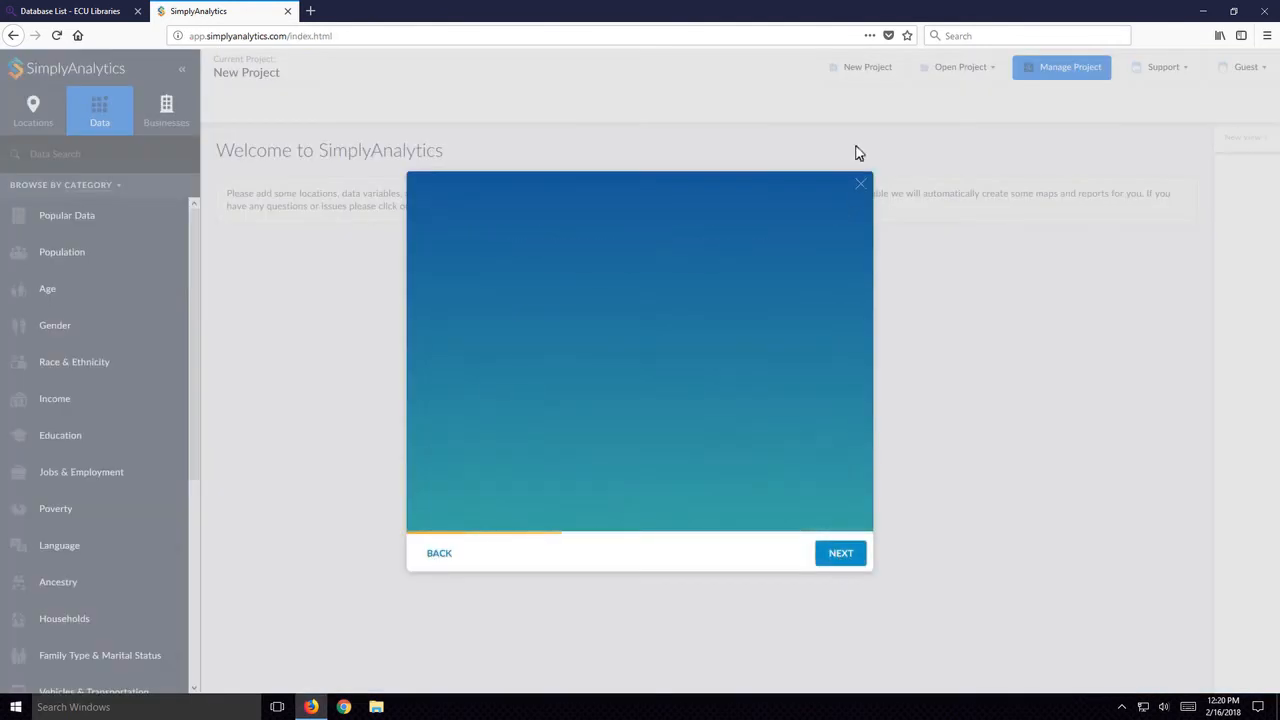
left_click(858, 180)
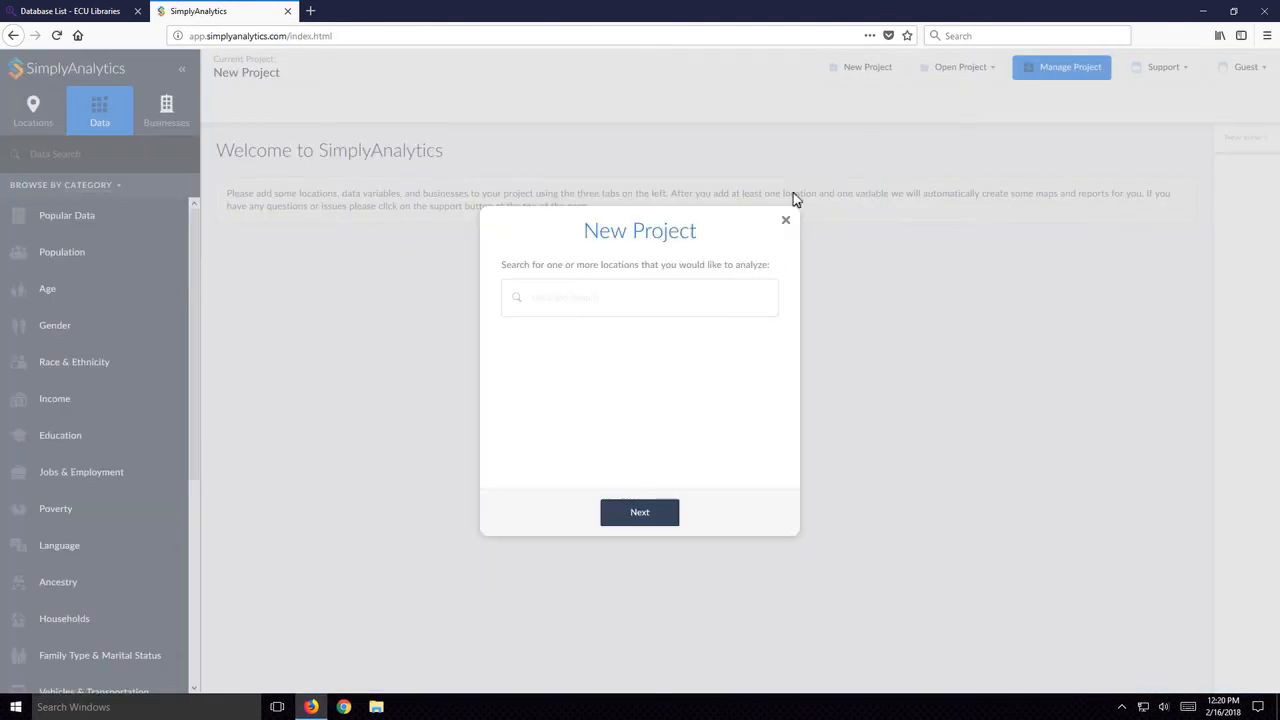
left_click(786, 221)
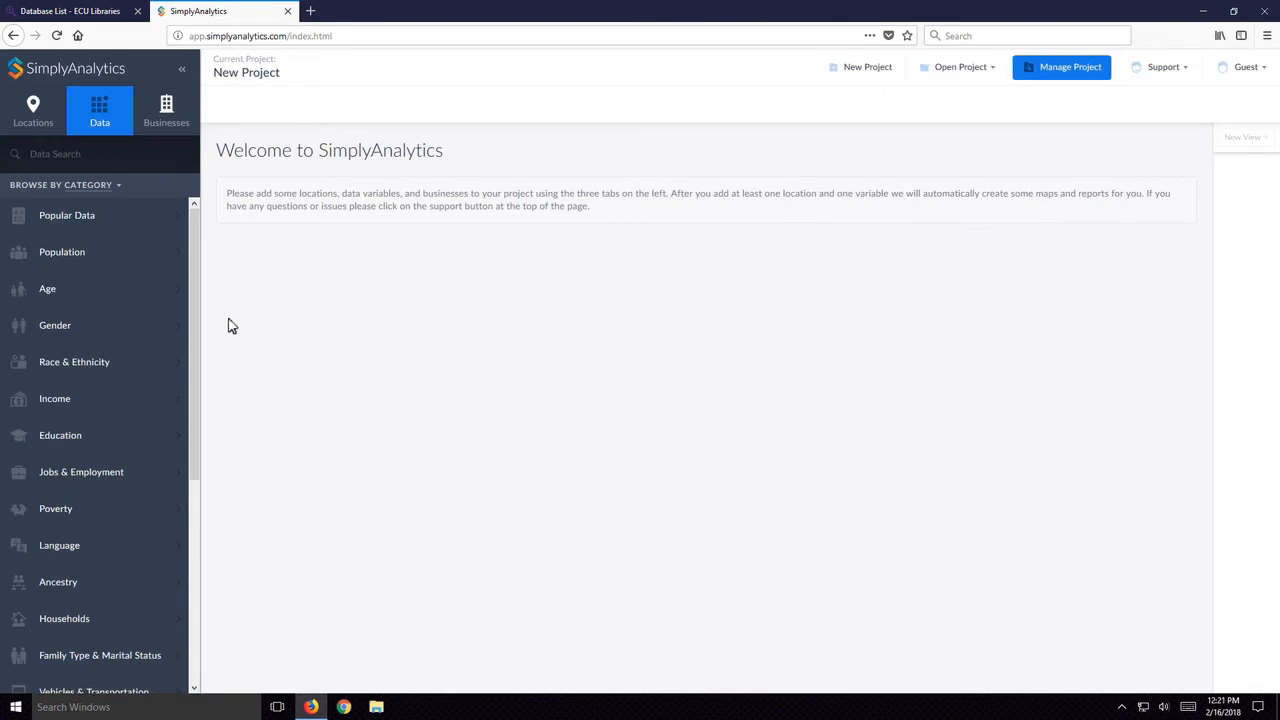
- Search the locations for "pitt" and add Pitt County, NC to the project
left_click_drag(193, 290, 197, 525)
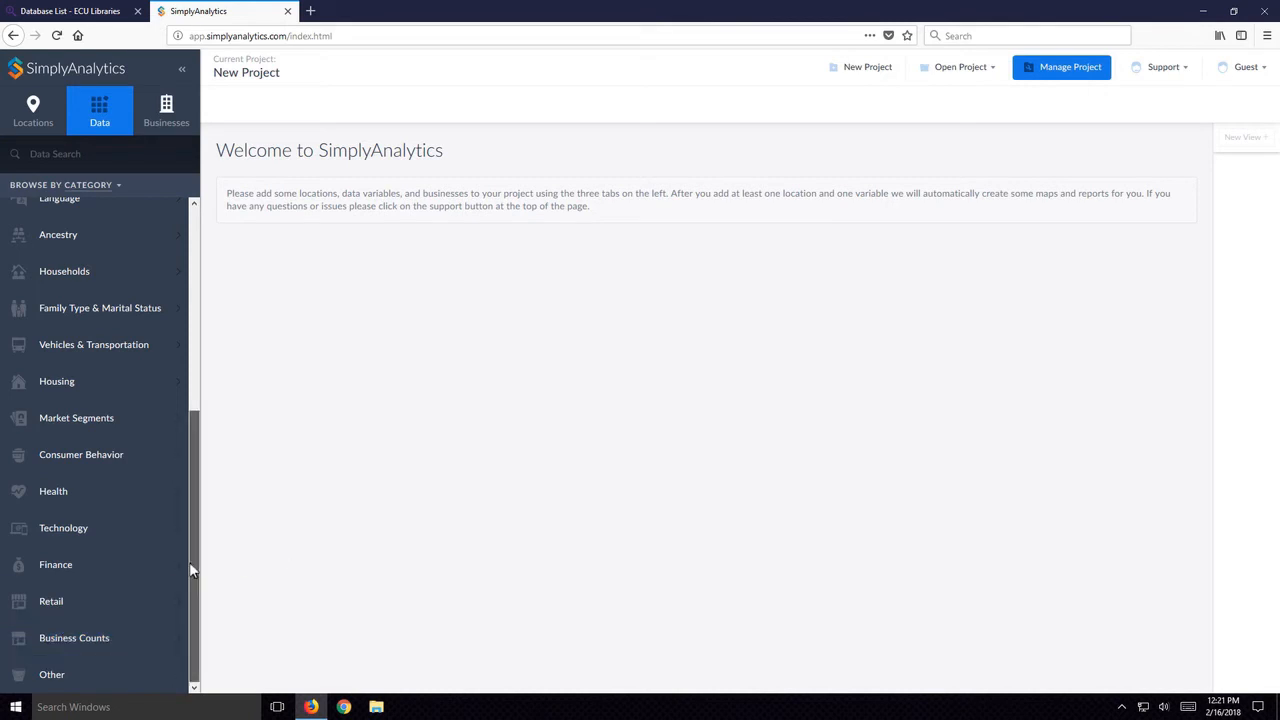
left_click_drag(193, 569, 206, 334)
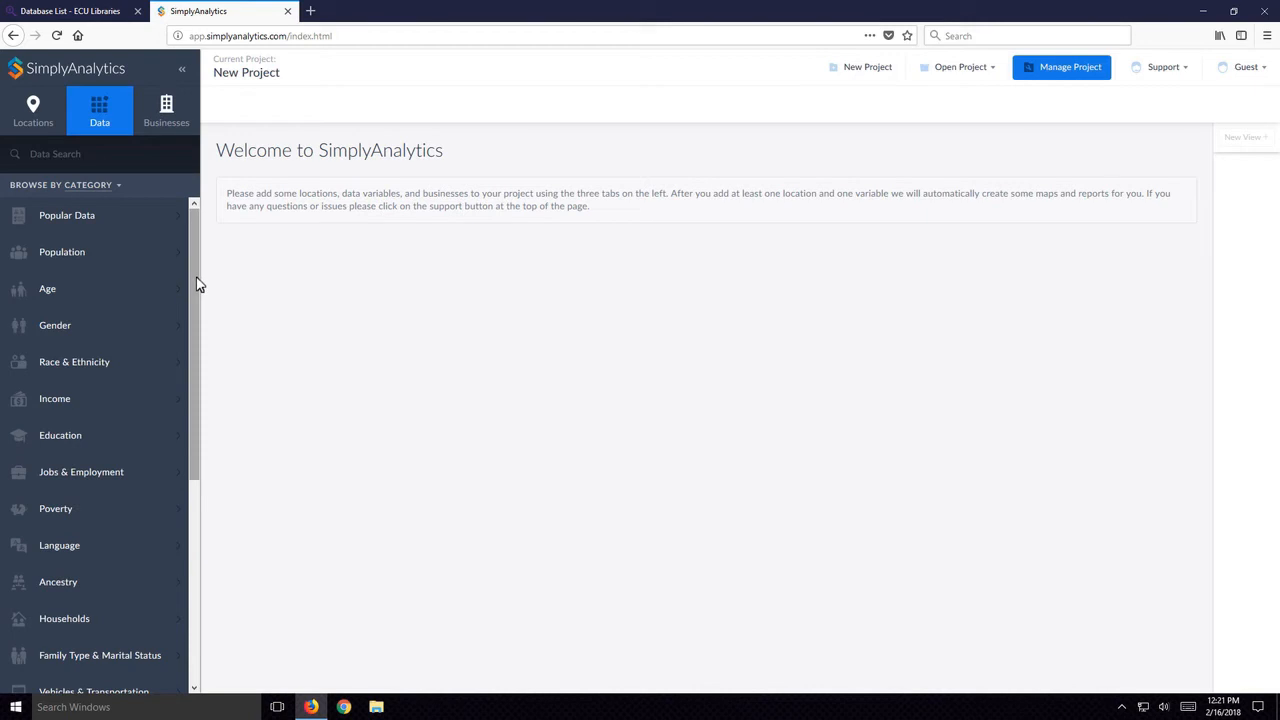
left_click(40, 117)
left_click(95, 154)
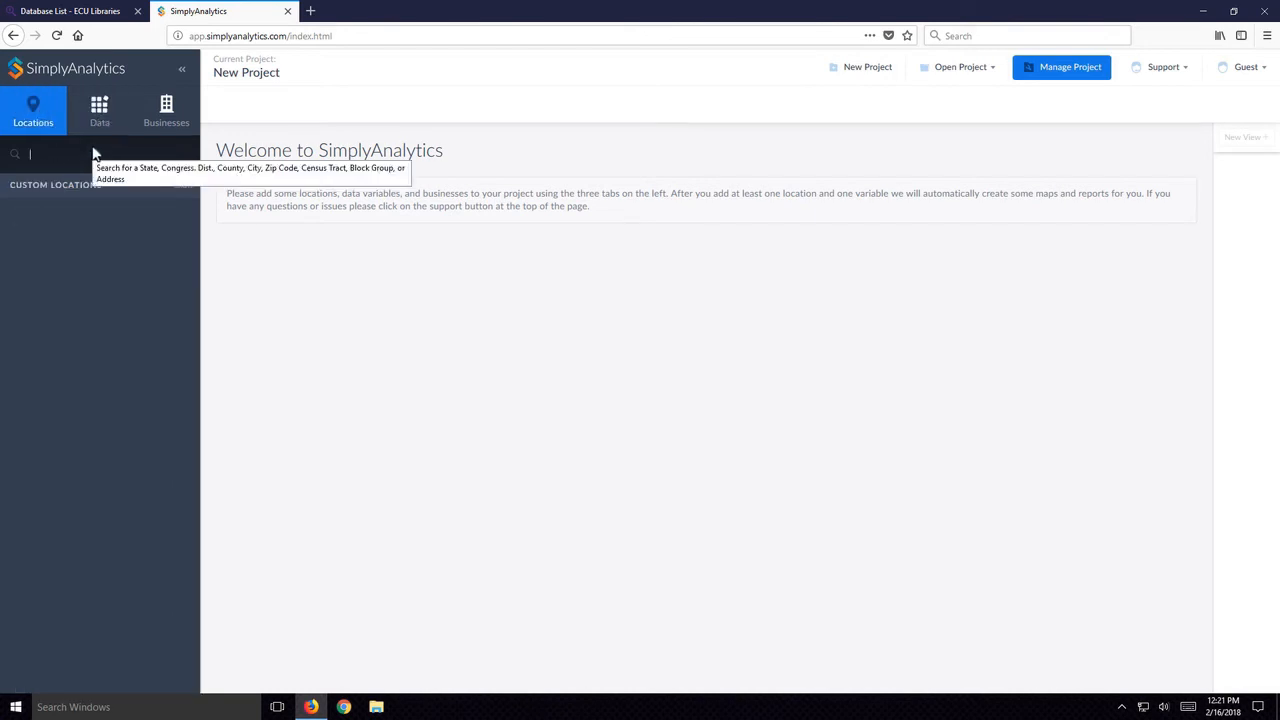
type("pitt")
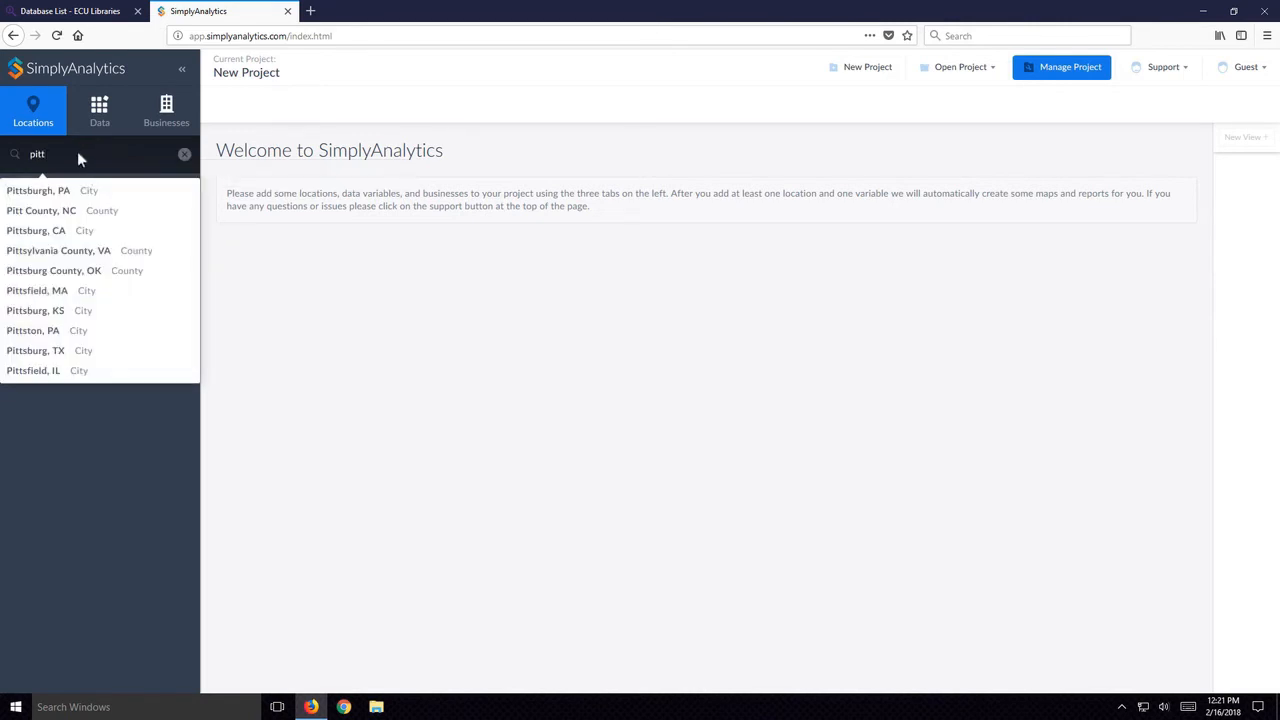
left_click(103, 211)
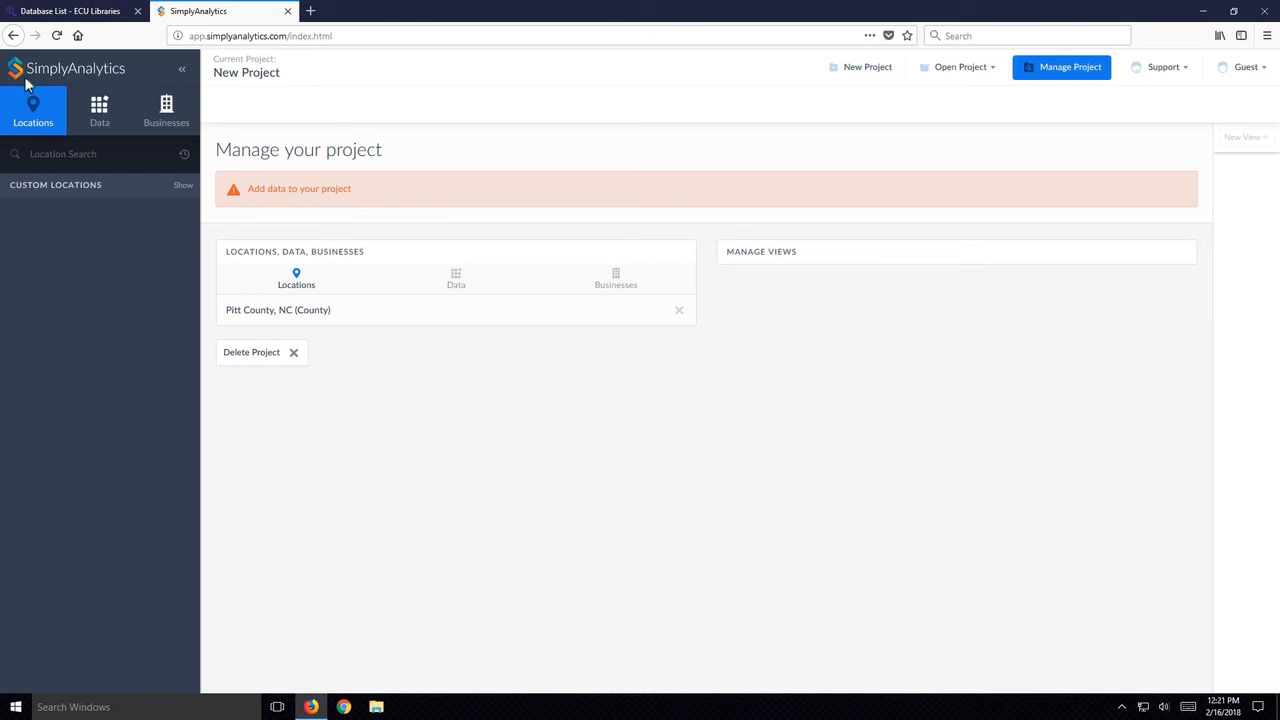
- Add the Poverty data variable "% Population in Poverty, Total" to the project and close the variable list
left_click(115, 117)
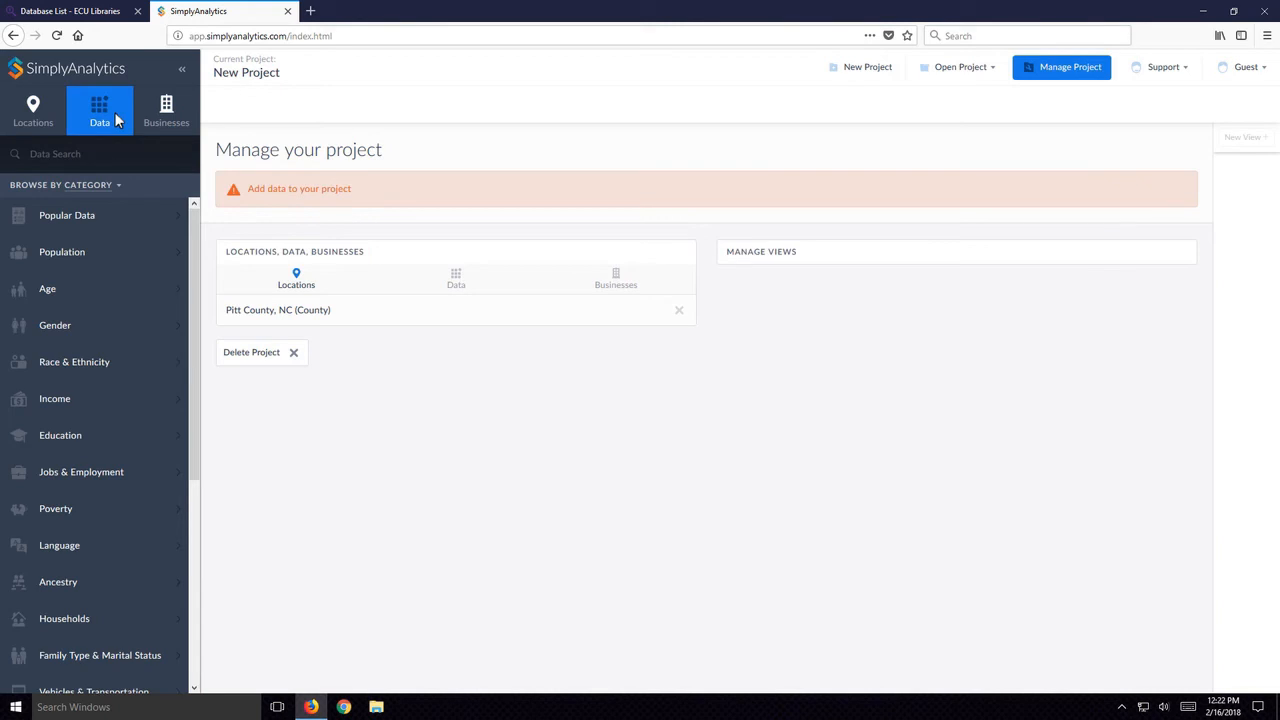
left_click(62, 513)
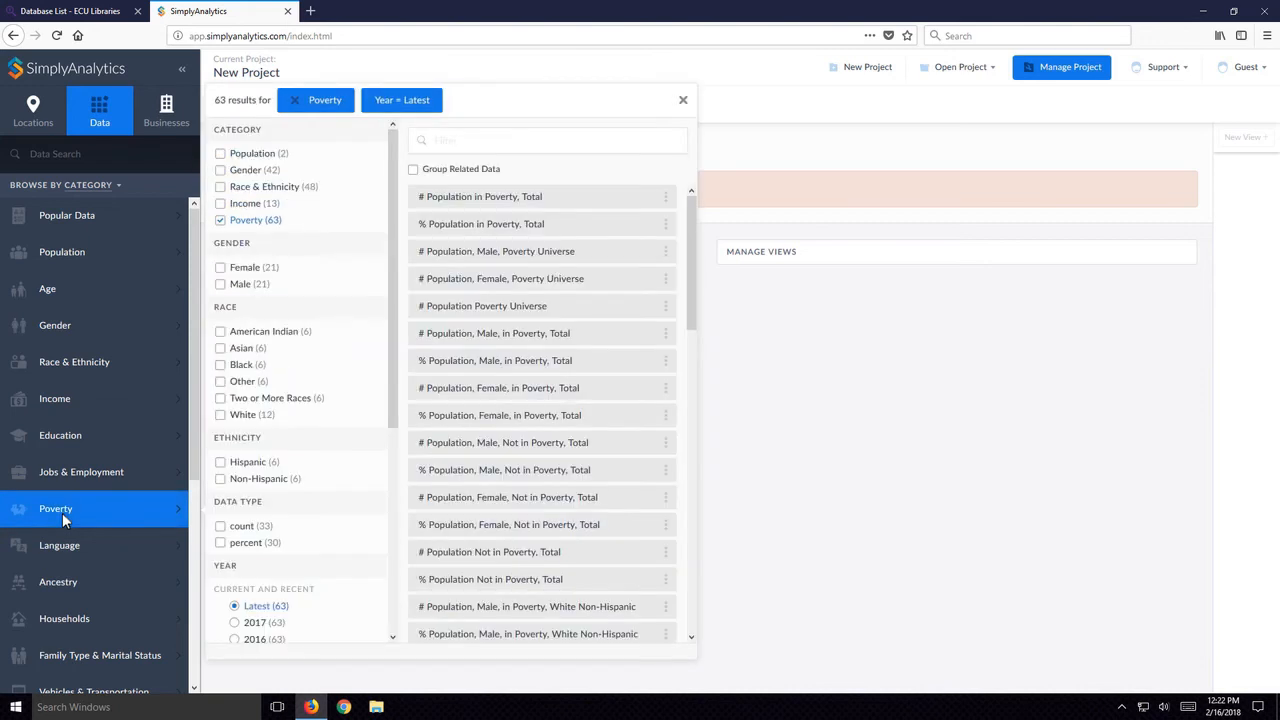
left_click_drag(691, 257, 697, 340)
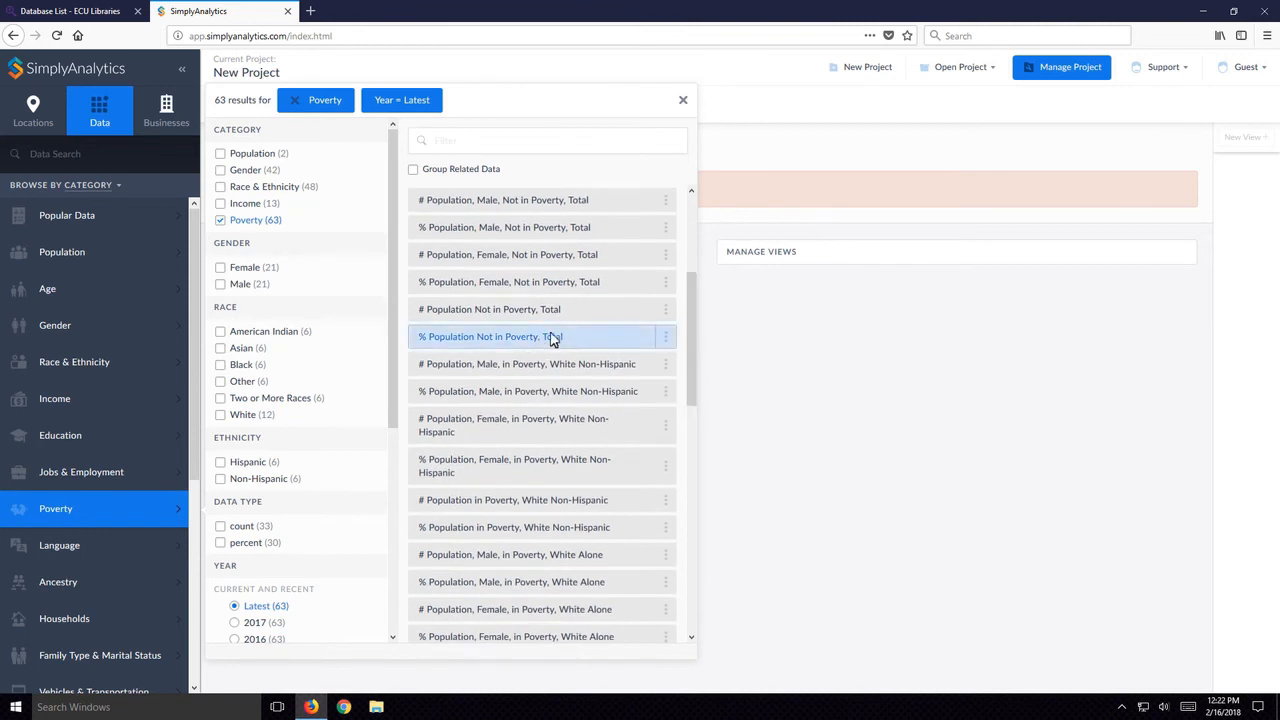
left_click_drag(694, 337, 660, 234)
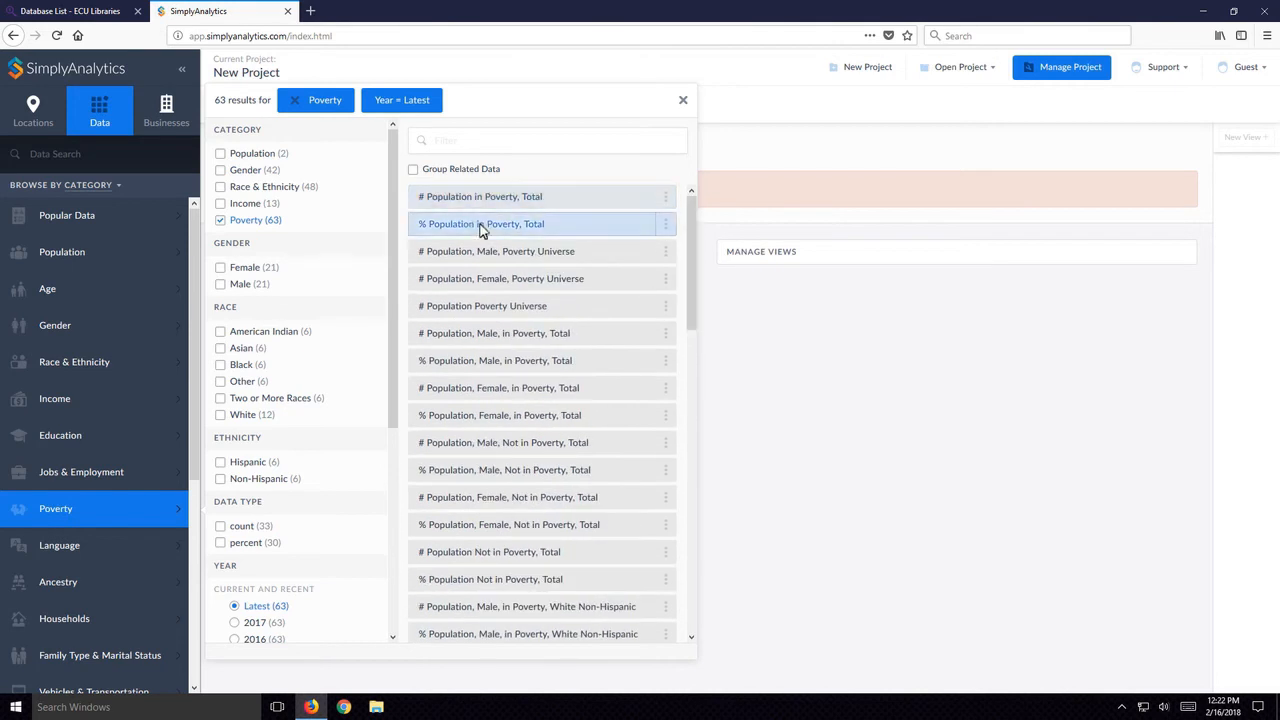
left_click(645, 225)
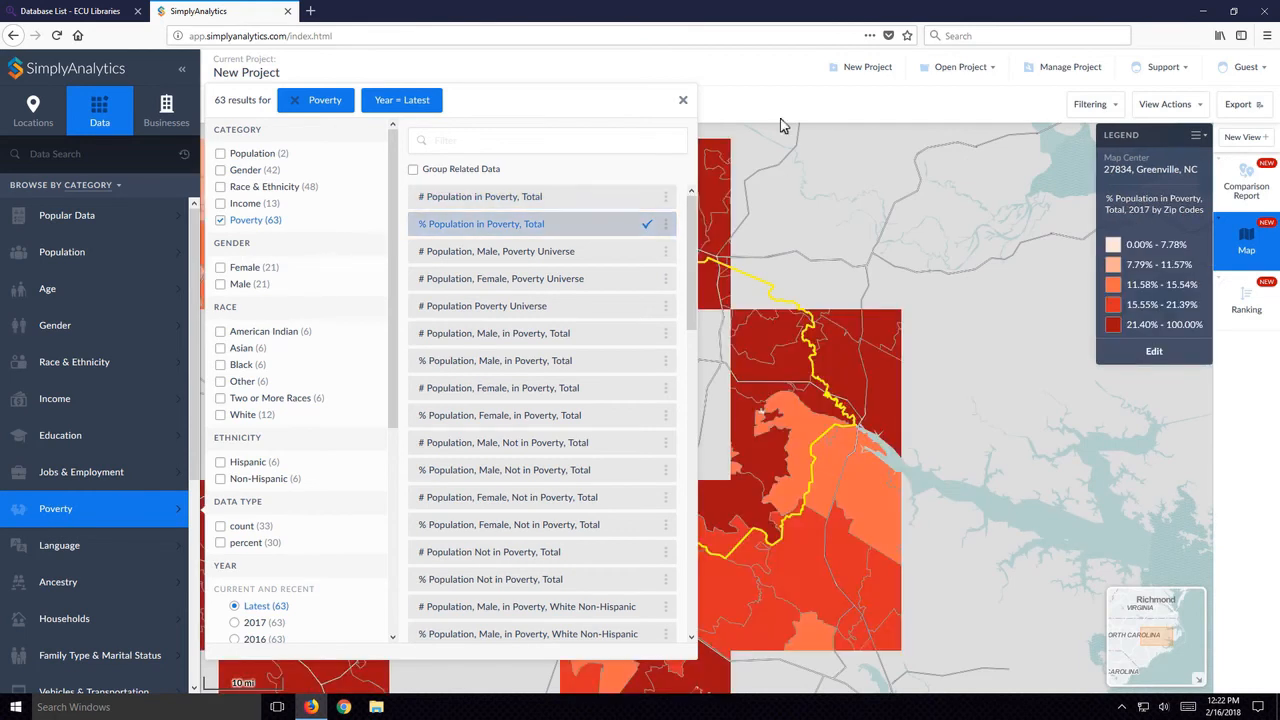
left_click(683, 104)
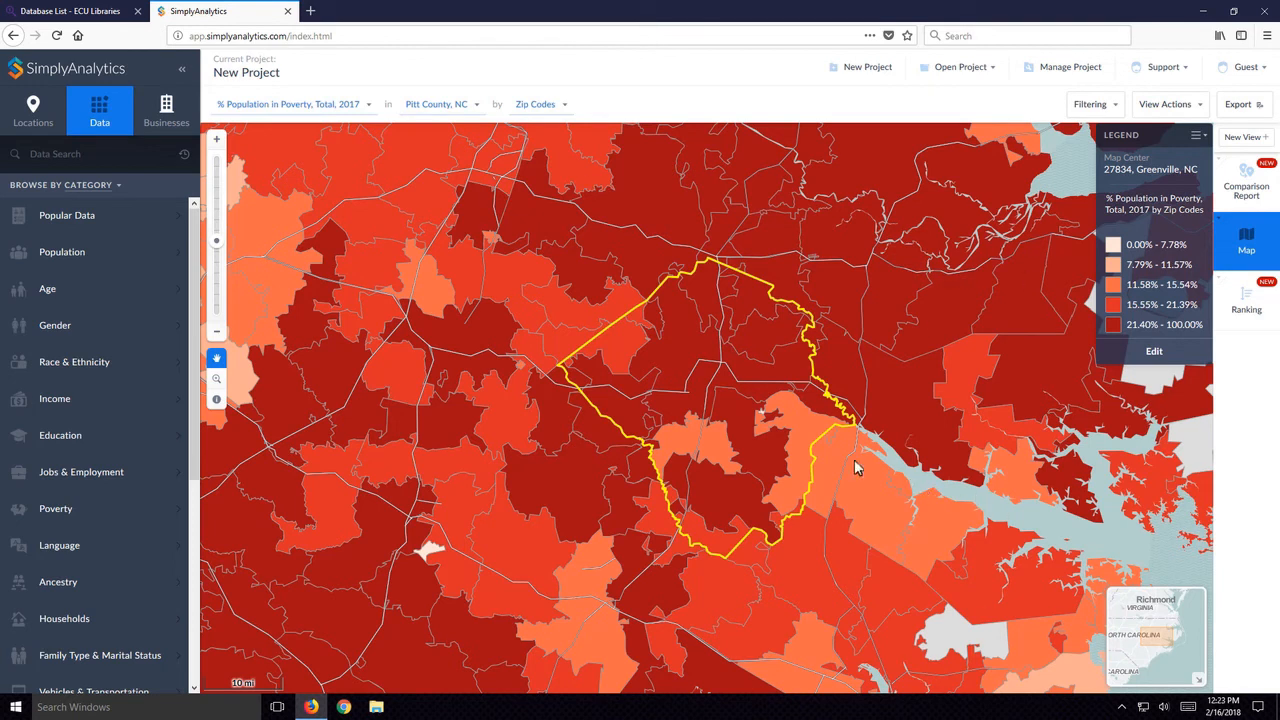
- Compare the poverty map at different zoom levels and set its geographic unit to Census Tracts
left_click(218, 336)
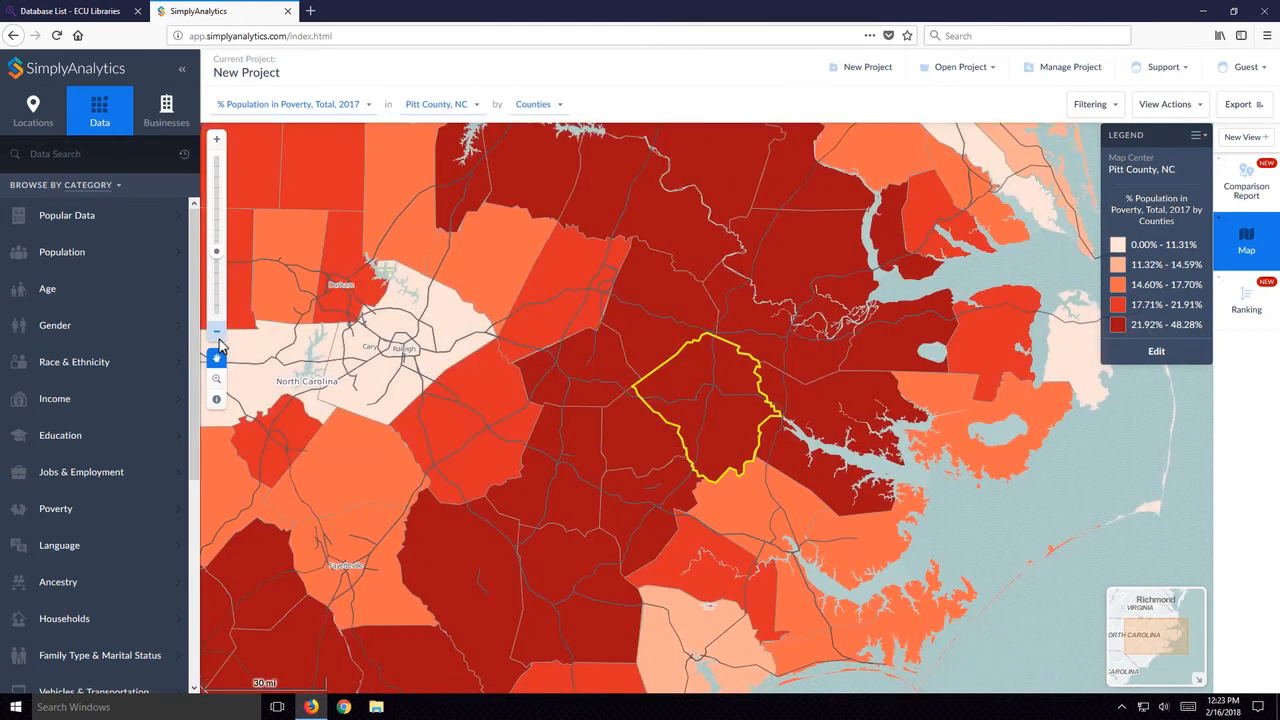
left_click(216, 140)
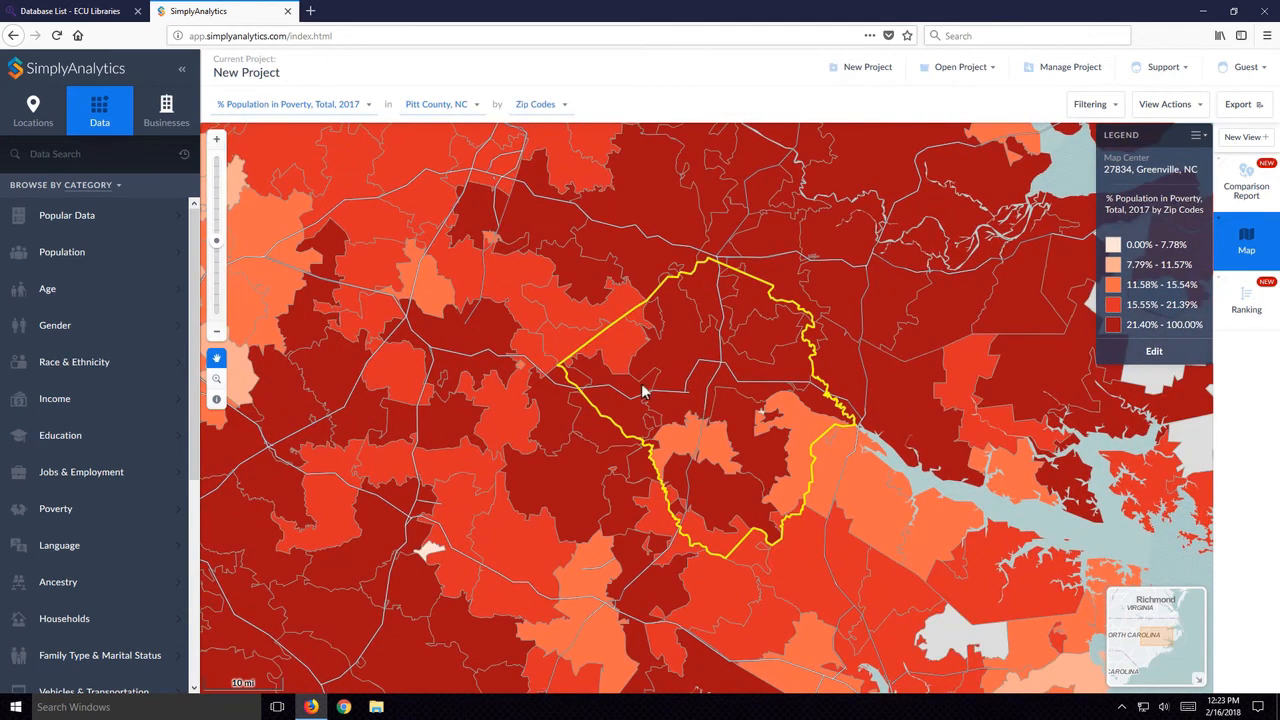
left_click(216, 140)
left_click(216, 331)
left_click(566, 106)
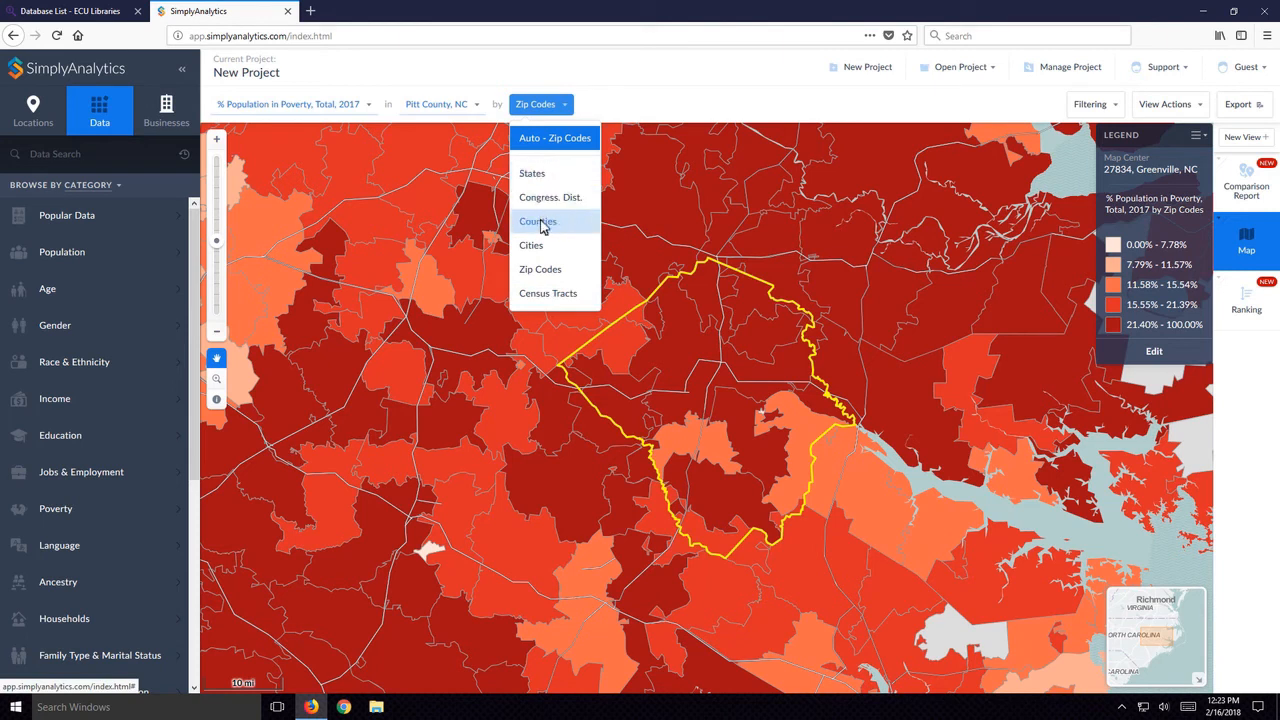
left_click(570, 296)
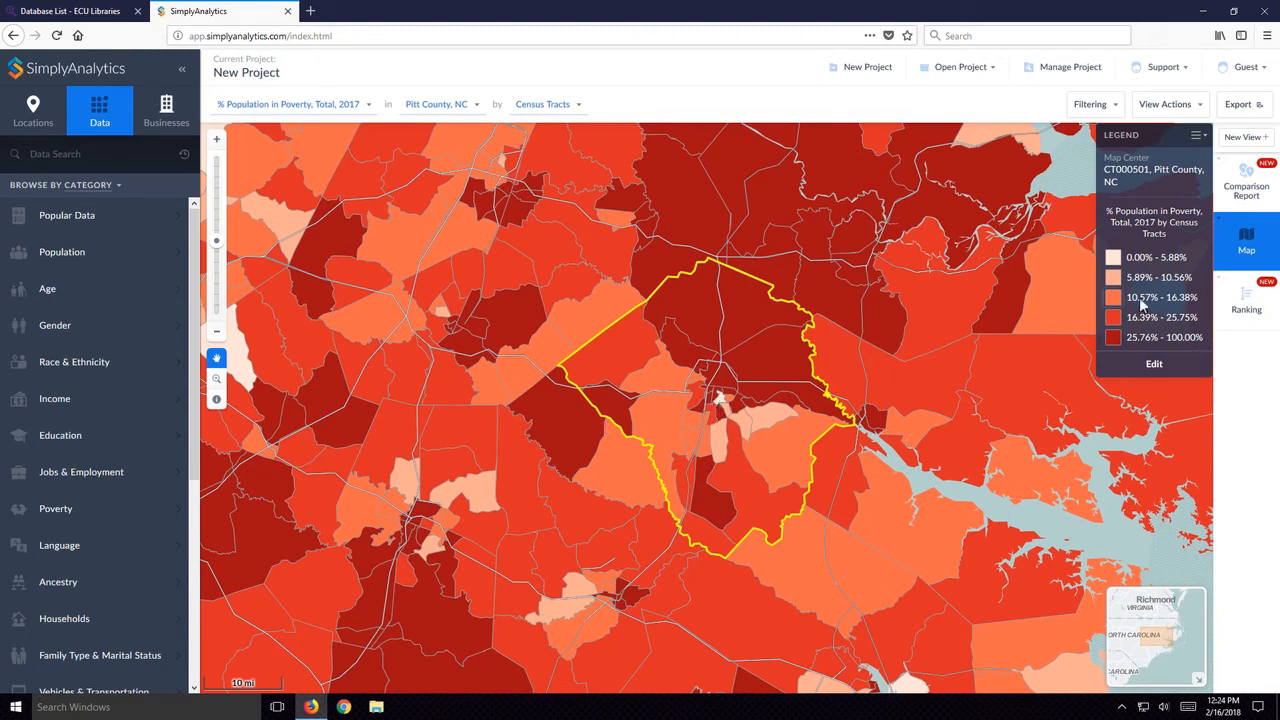
- Edit the map legend to use 6 categories, with the fifth category's upper limit at 30.00%
left_click(1205, 137)
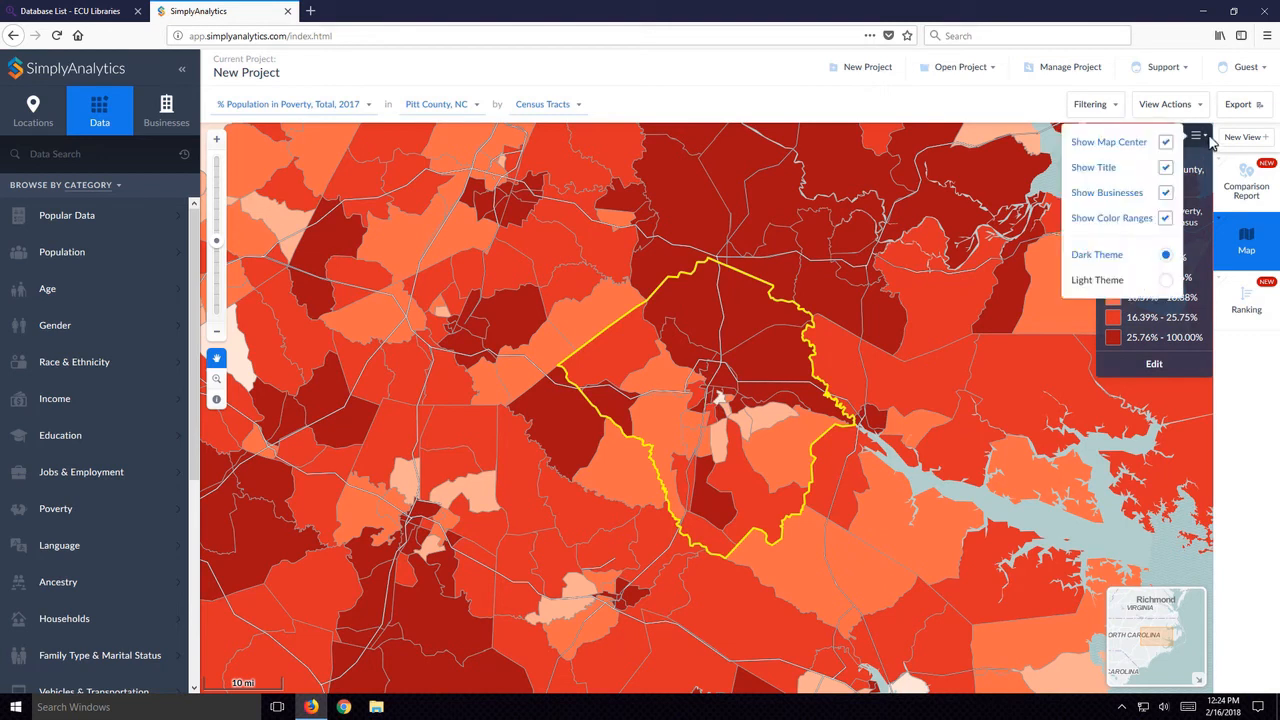
left_click(1194, 416)
left_click(1159, 370)
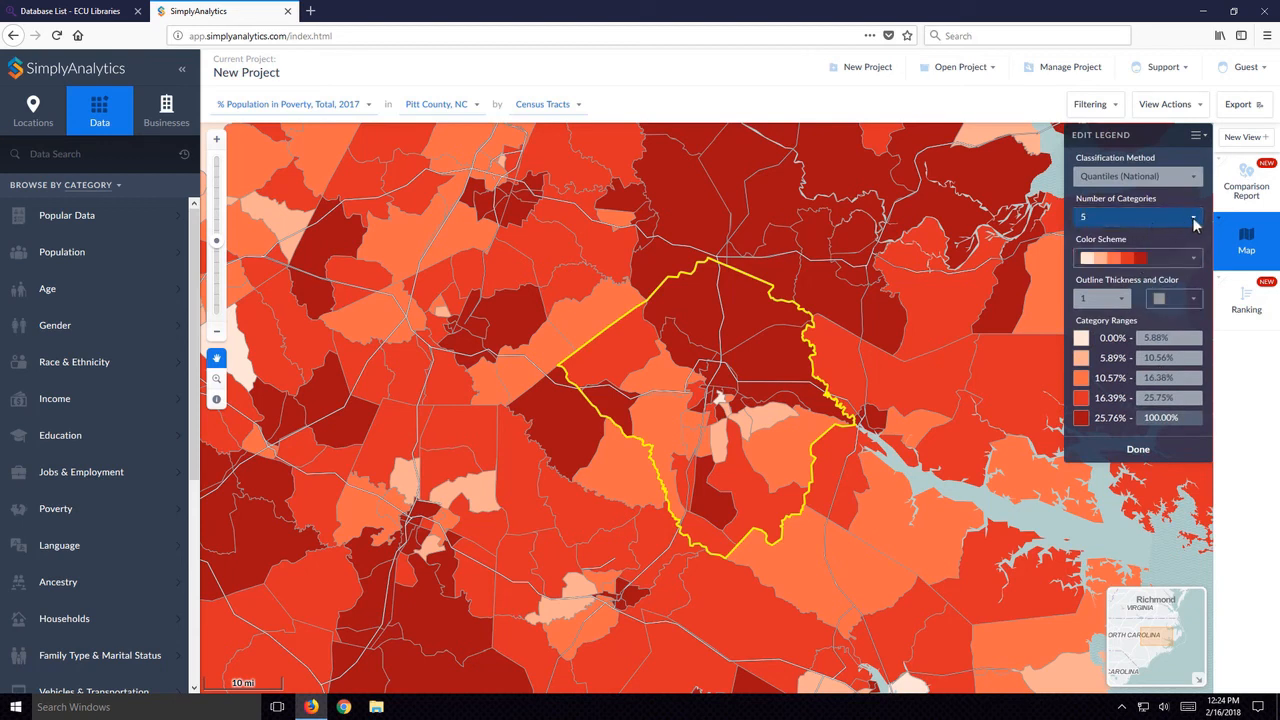
left_click(1194, 222)
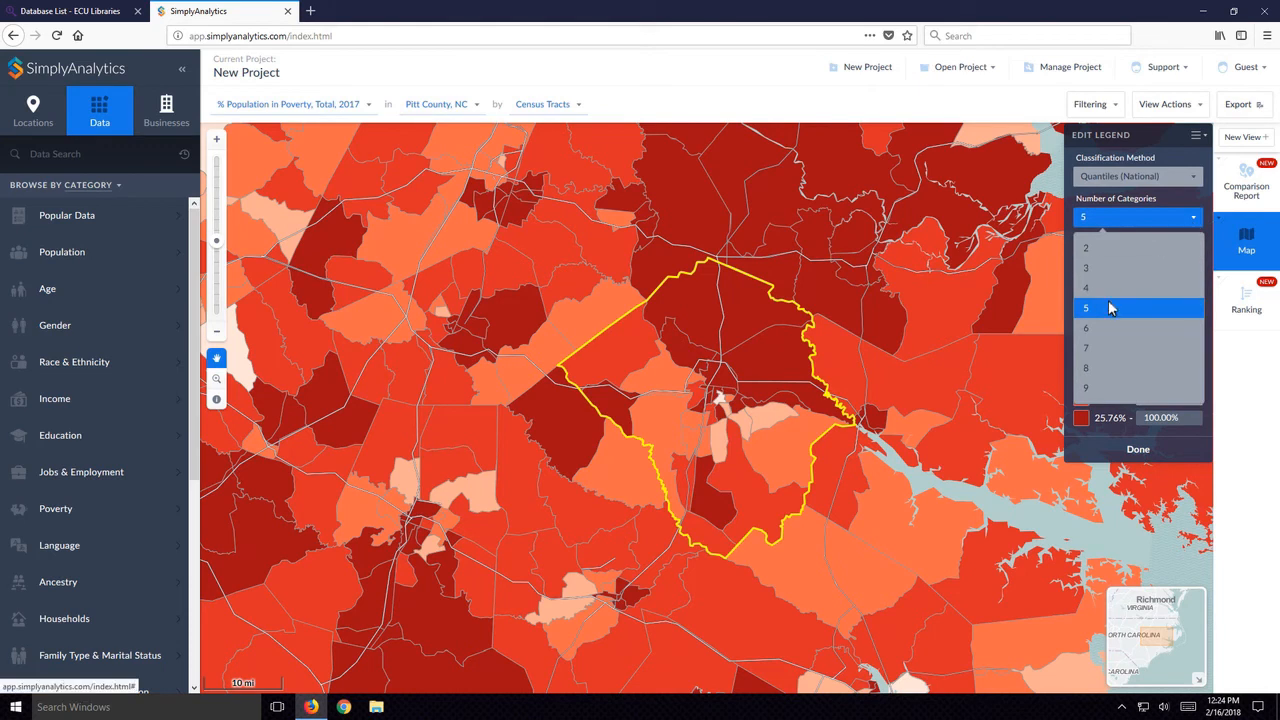
left_click(1098, 330)
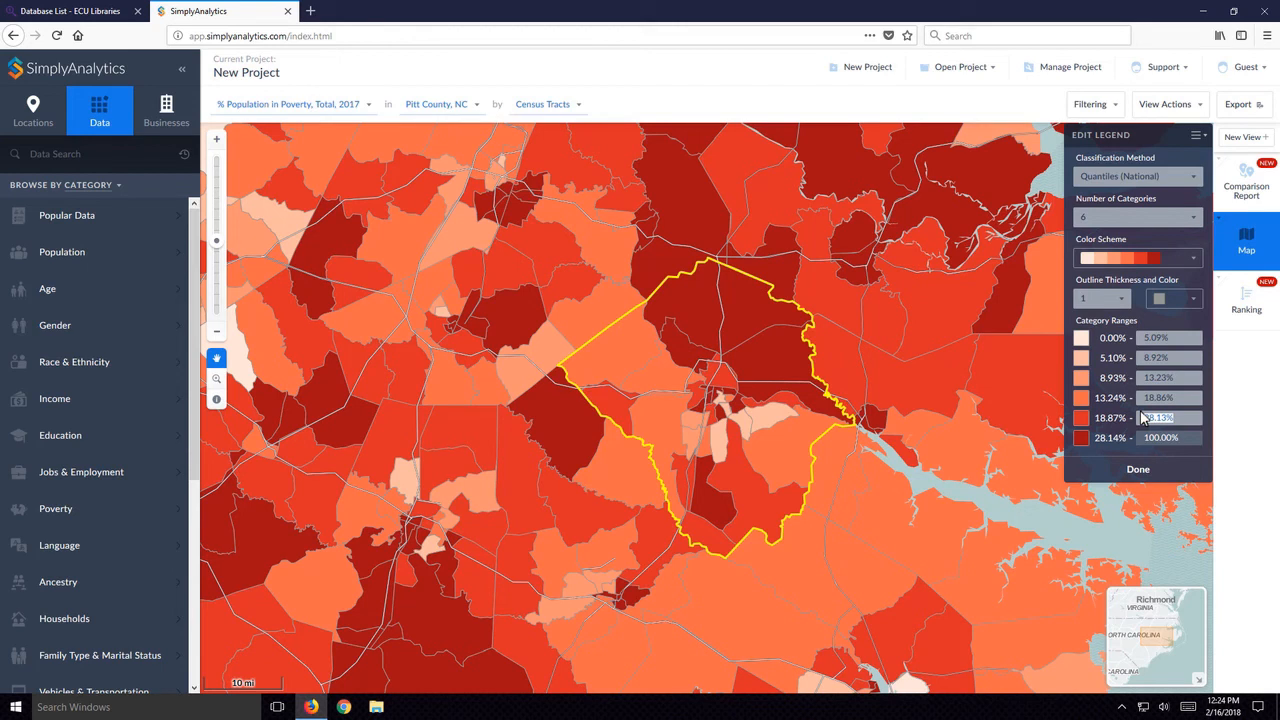
key("BackSpace")
left_click(1140, 470)
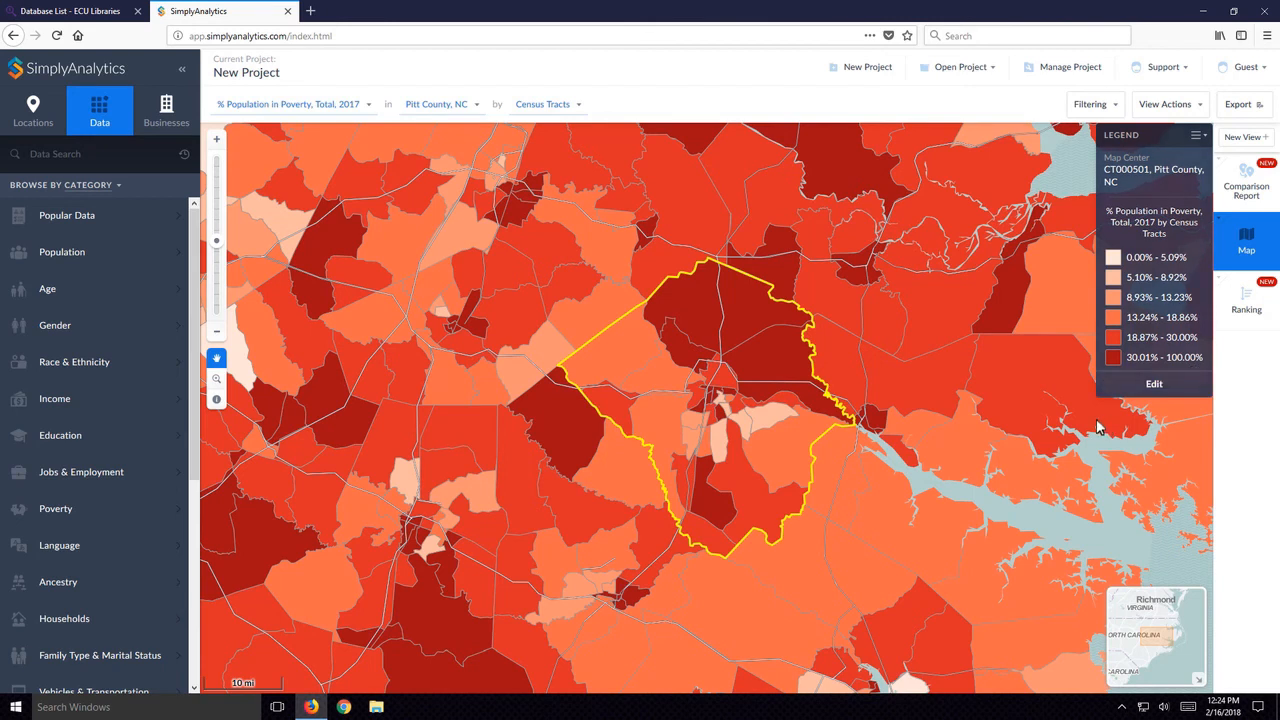
- Change the map legend's color scheme to the white-to-purple gradient and finish editing the legend
left_click(1172, 390)
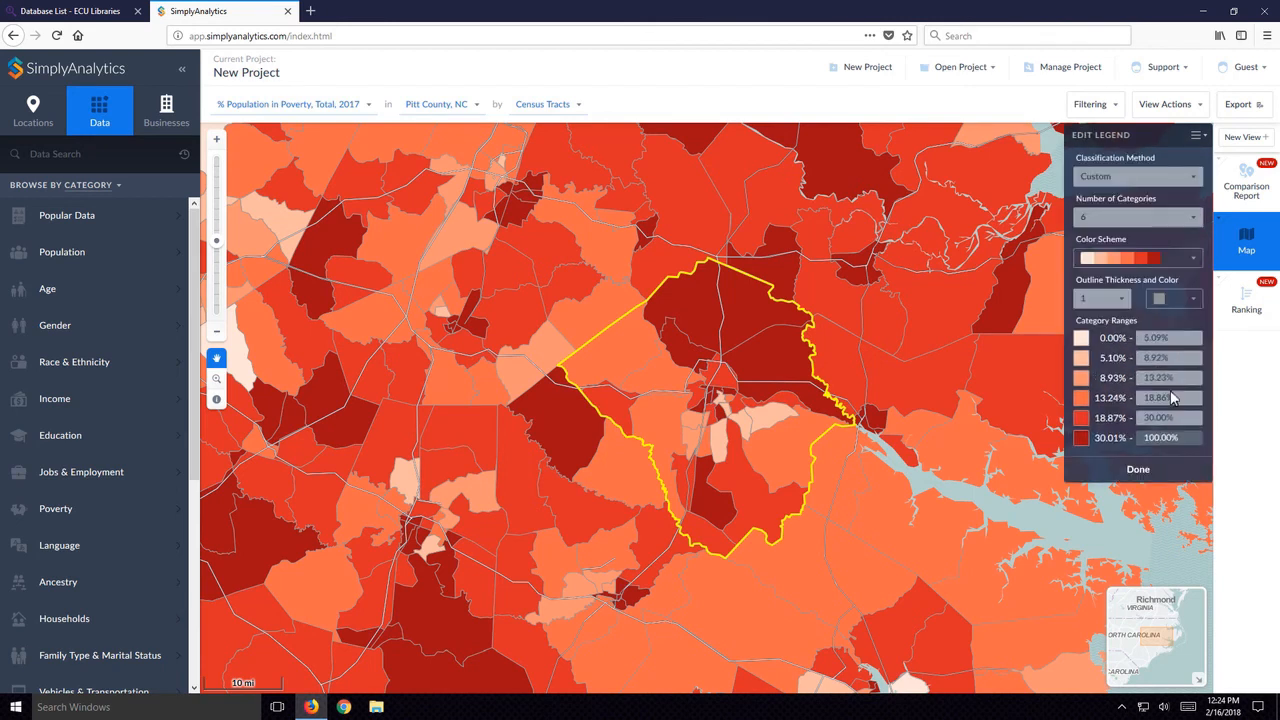
left_click(1197, 260)
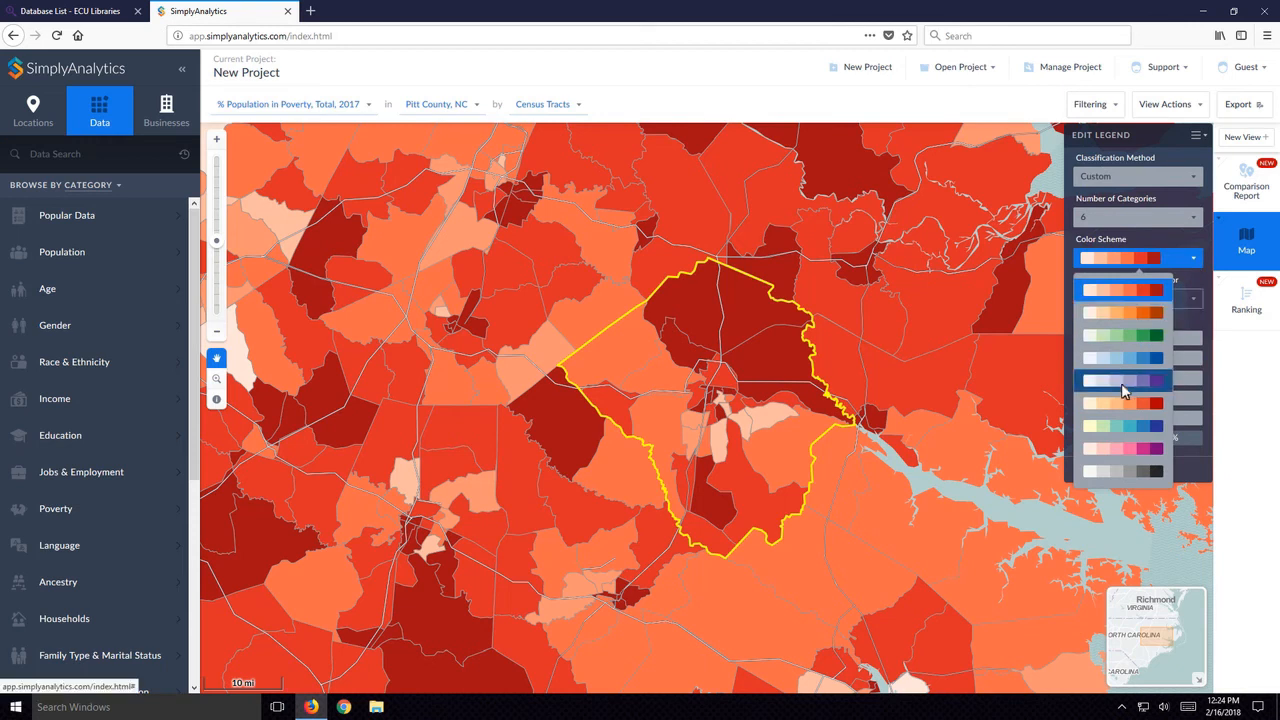
left_click(1121, 383)
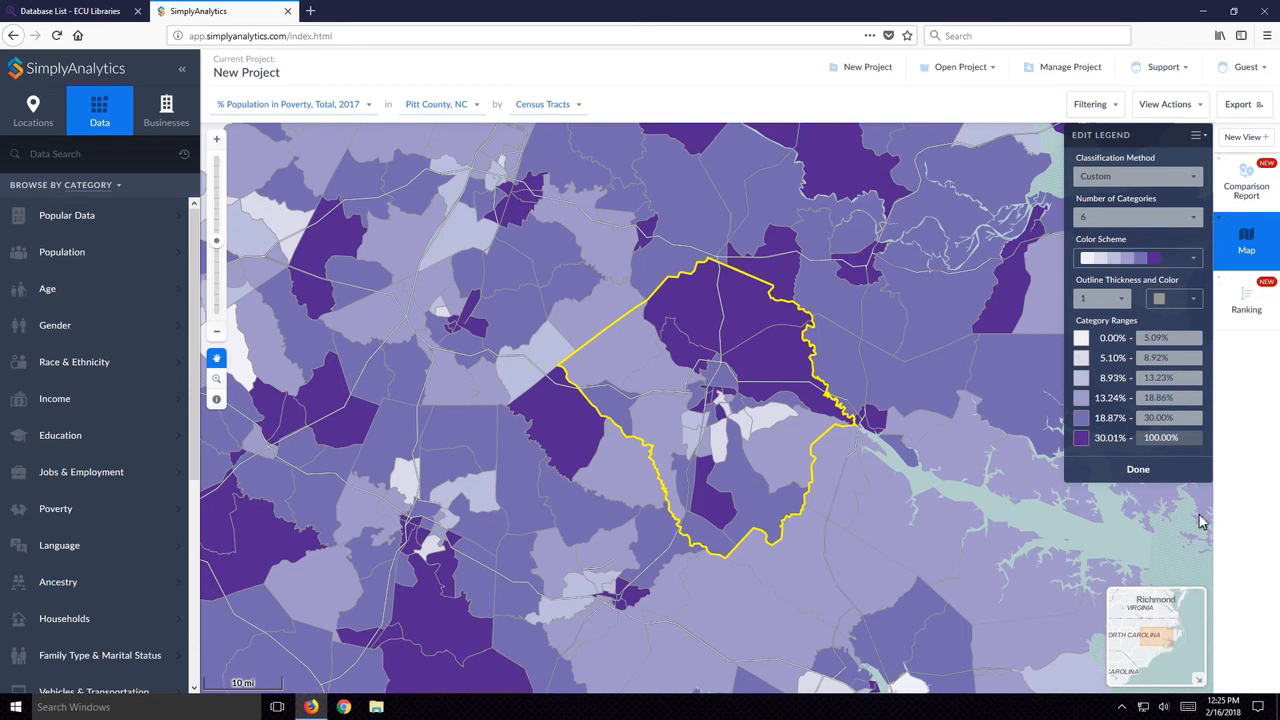
left_click(1138, 469)
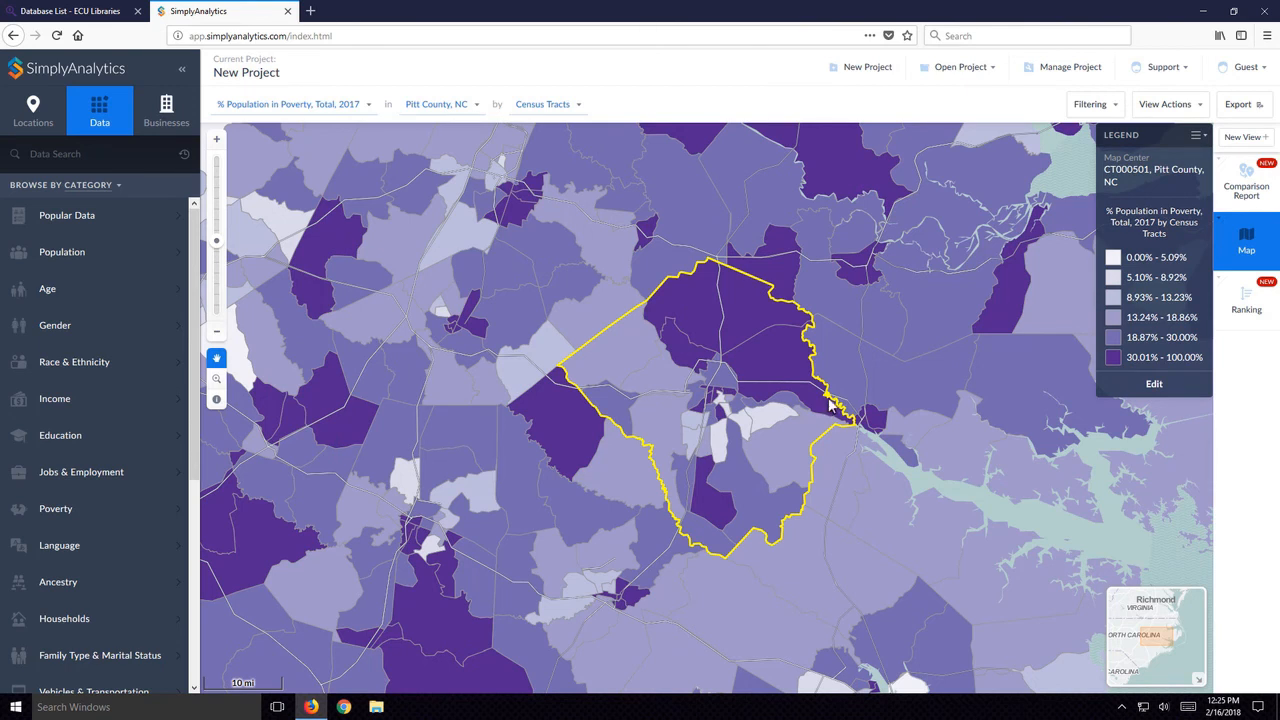
- Search the business data for "grocery" to plot grocery businesses on the poverty map
left_click(172, 112)
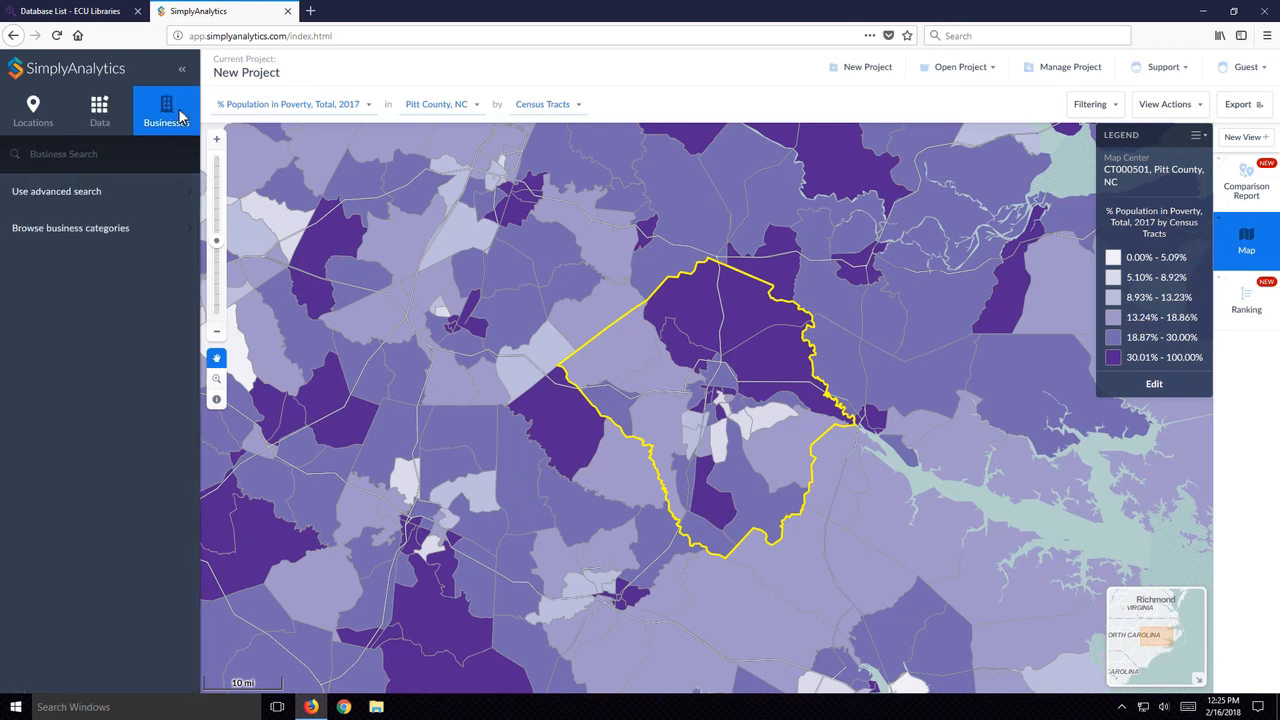
left_click(77, 161)
type("grocery")
key("Return")
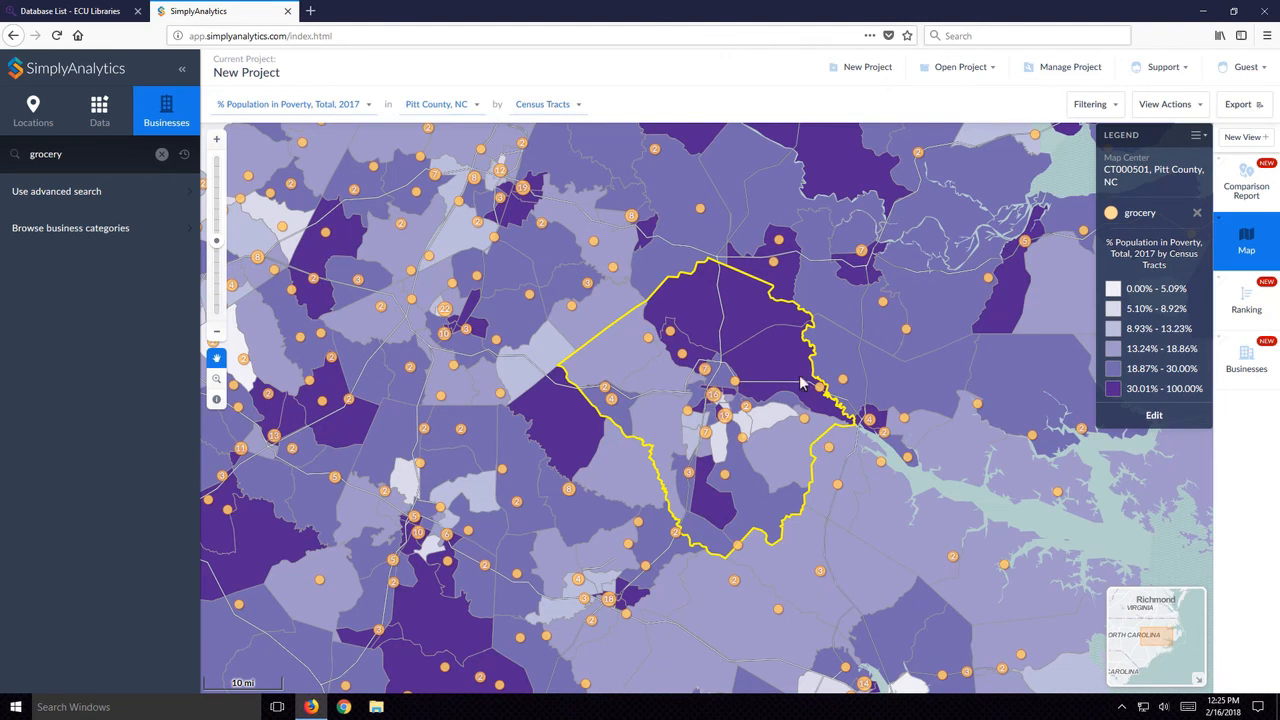
- Inspect the business details of ALDI INC. in the Pitt County cluster and of the single Mills Market point, closing each pop-up
left_click(726, 418)
left_click(548, 338)
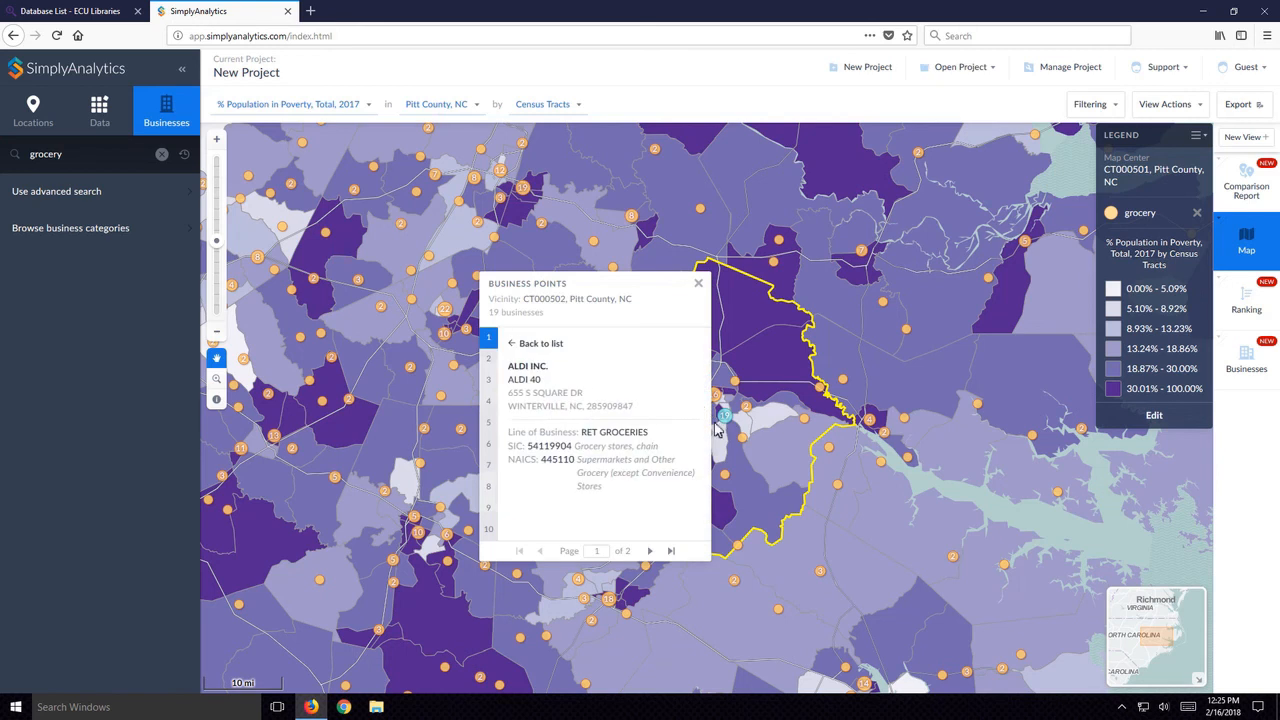
left_click(519, 346)
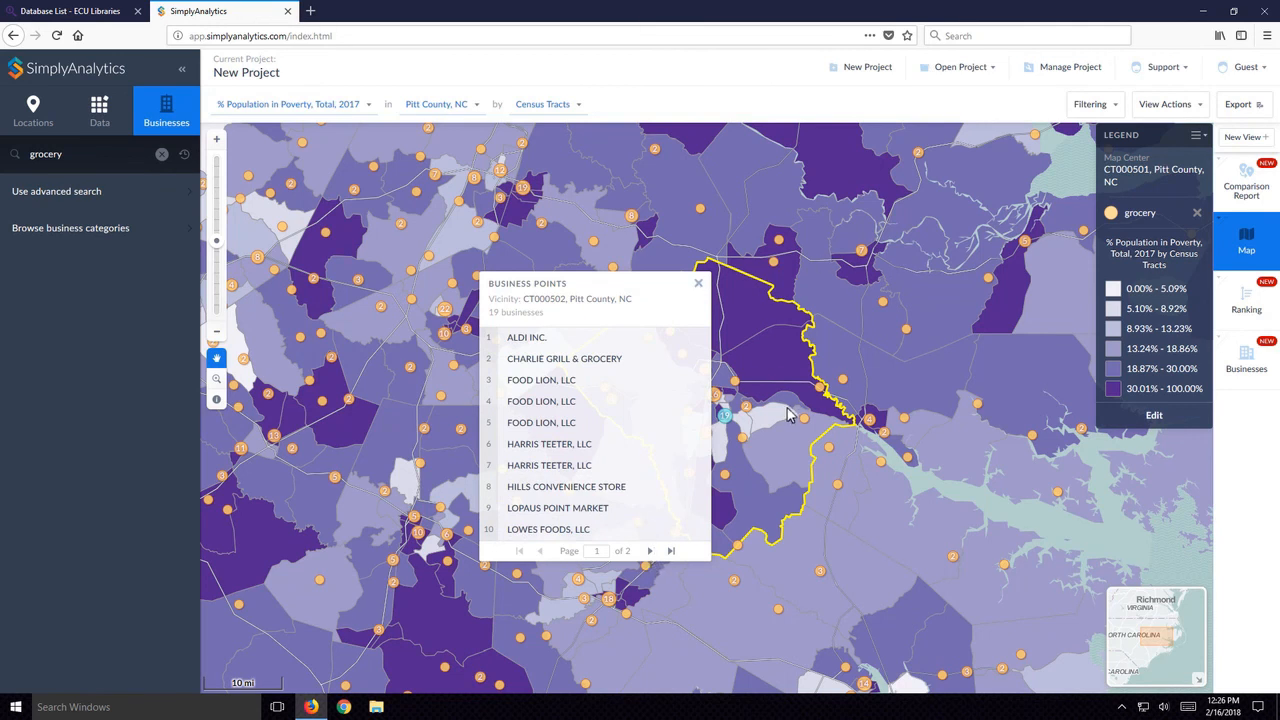
left_click(698, 284)
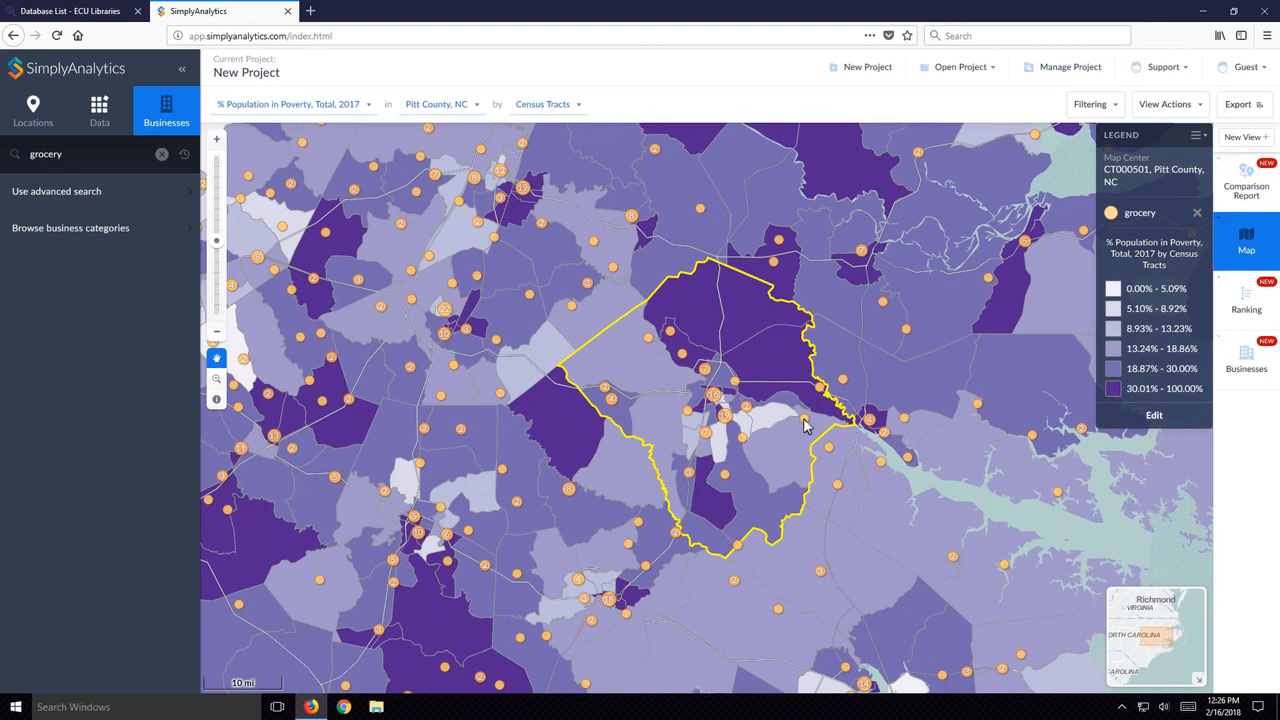
left_click(741, 440)
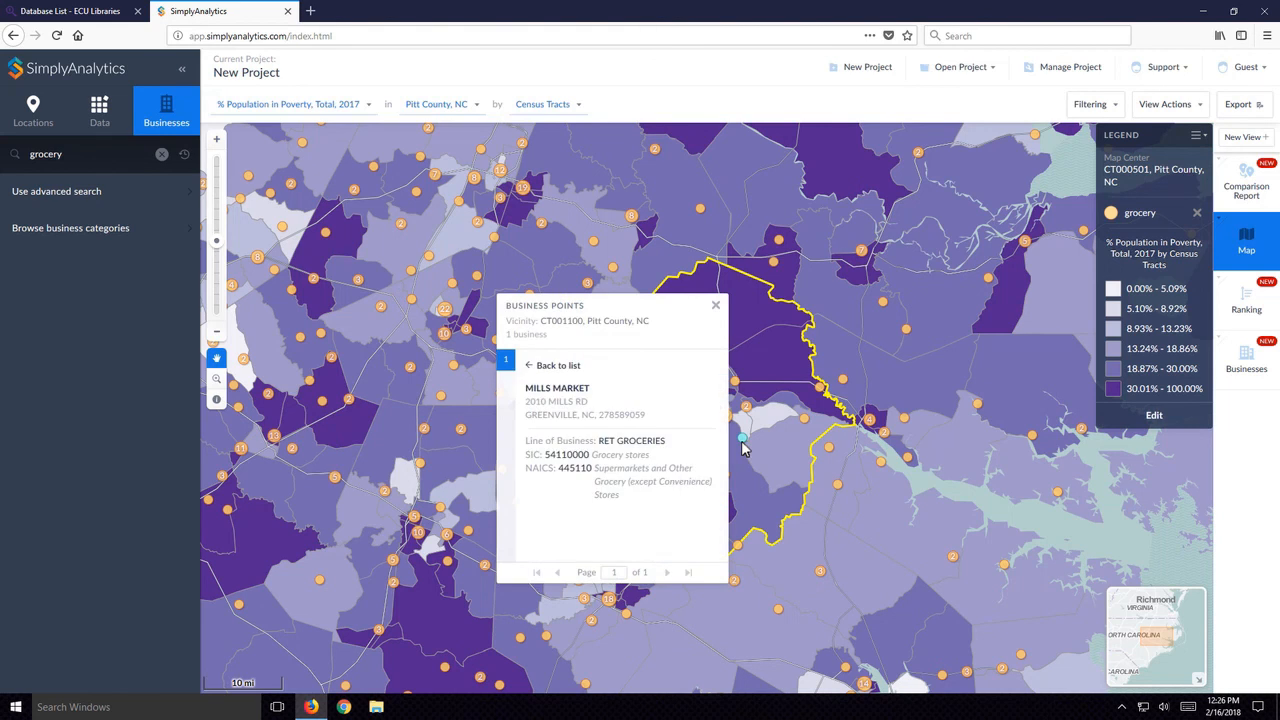
left_click(716, 305)
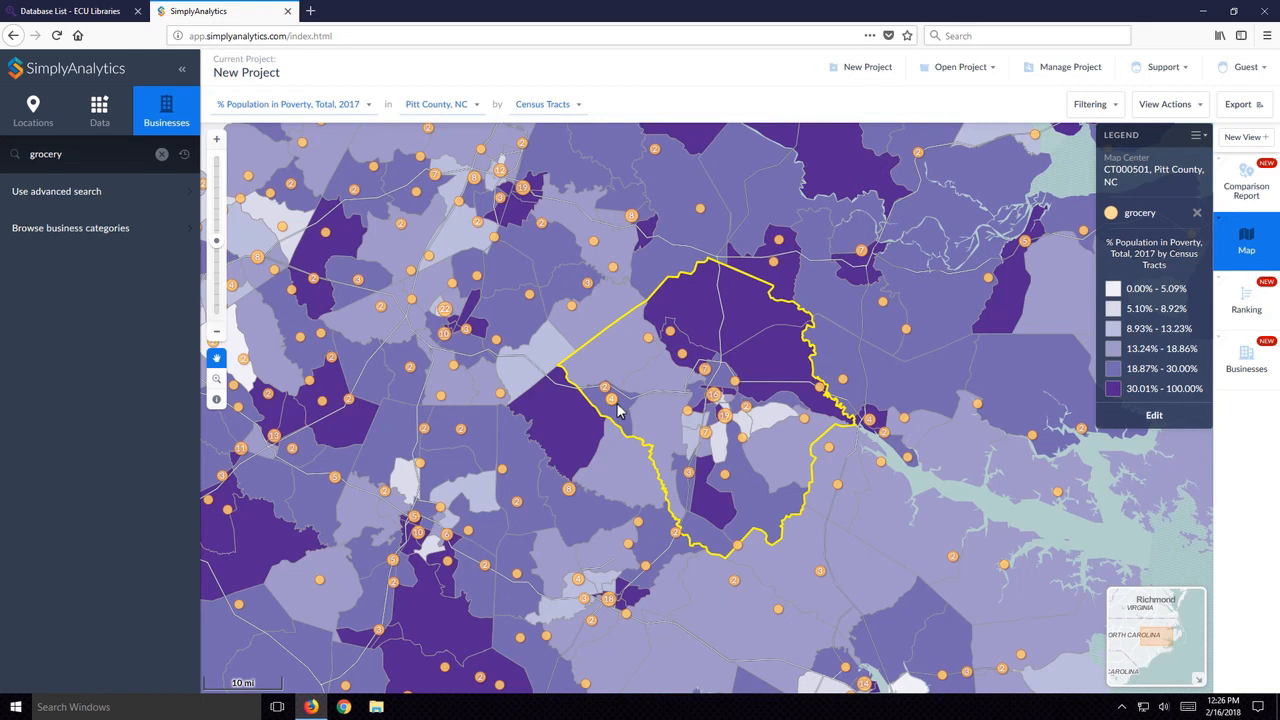
- Switch to the Comparison Report view and add Martin County, NC as a location
left_click(1247, 190)
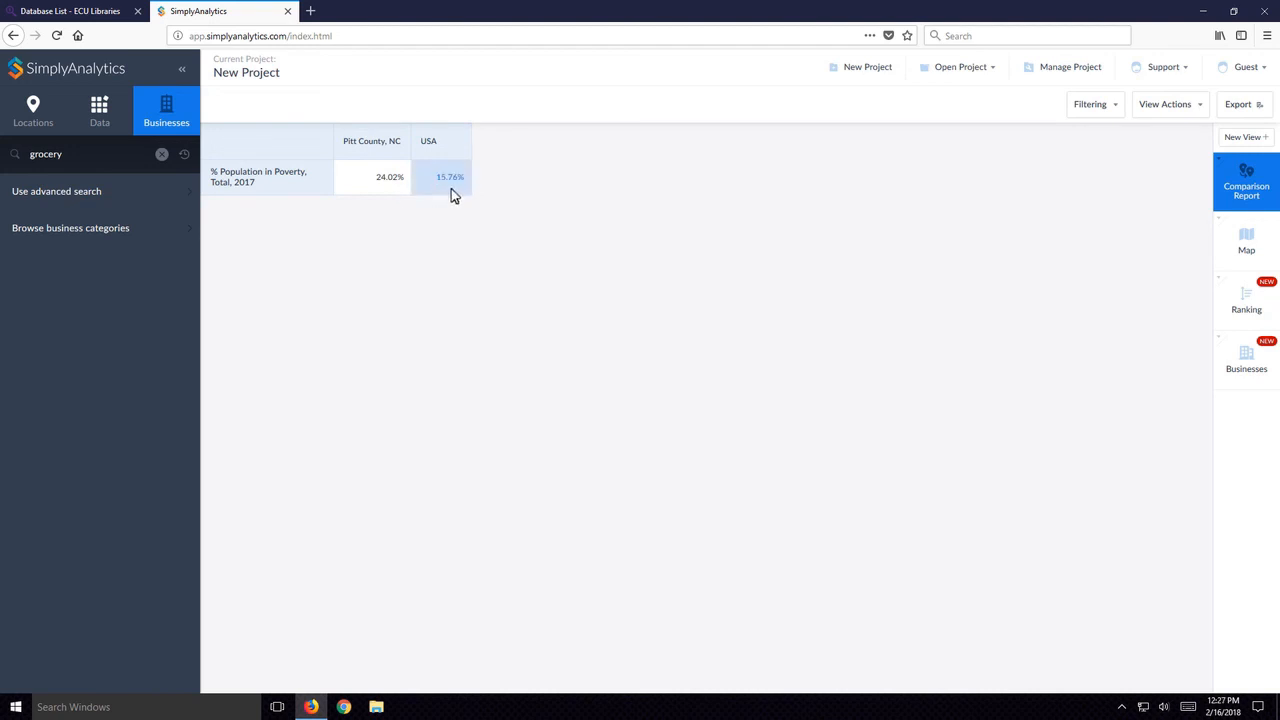
left_click(35, 118)
left_click(76, 154)
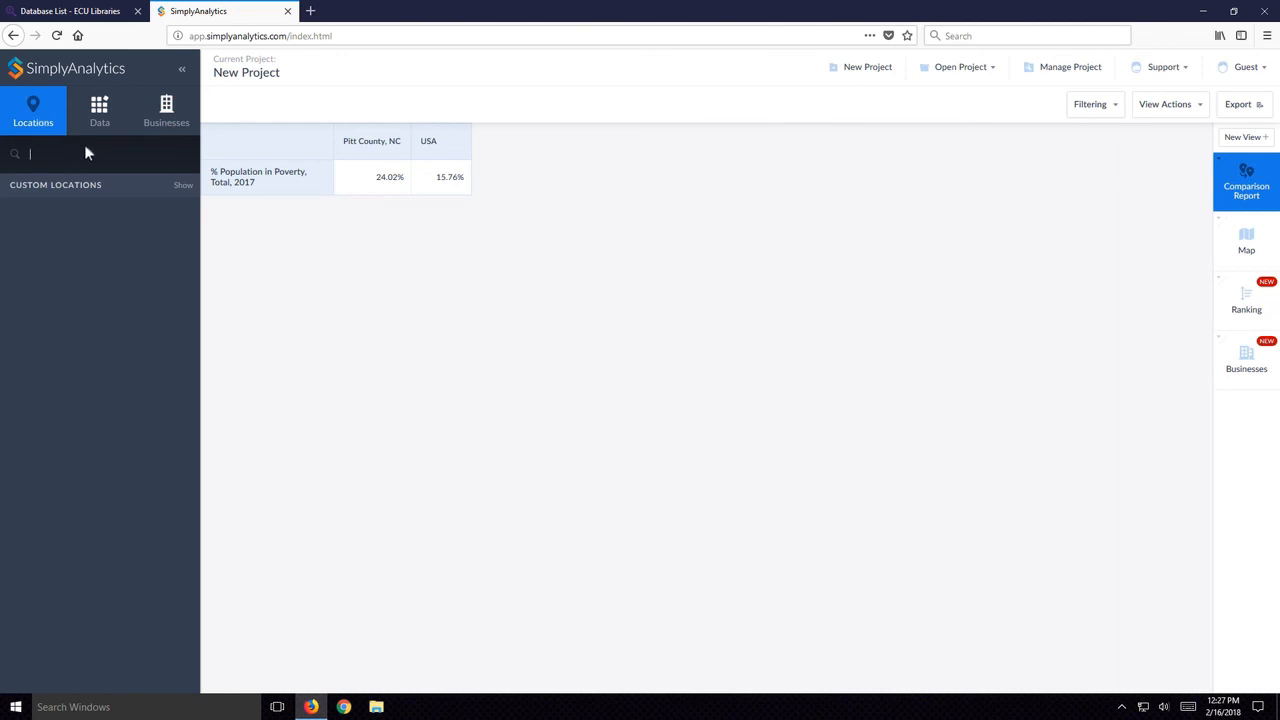
type("martin")
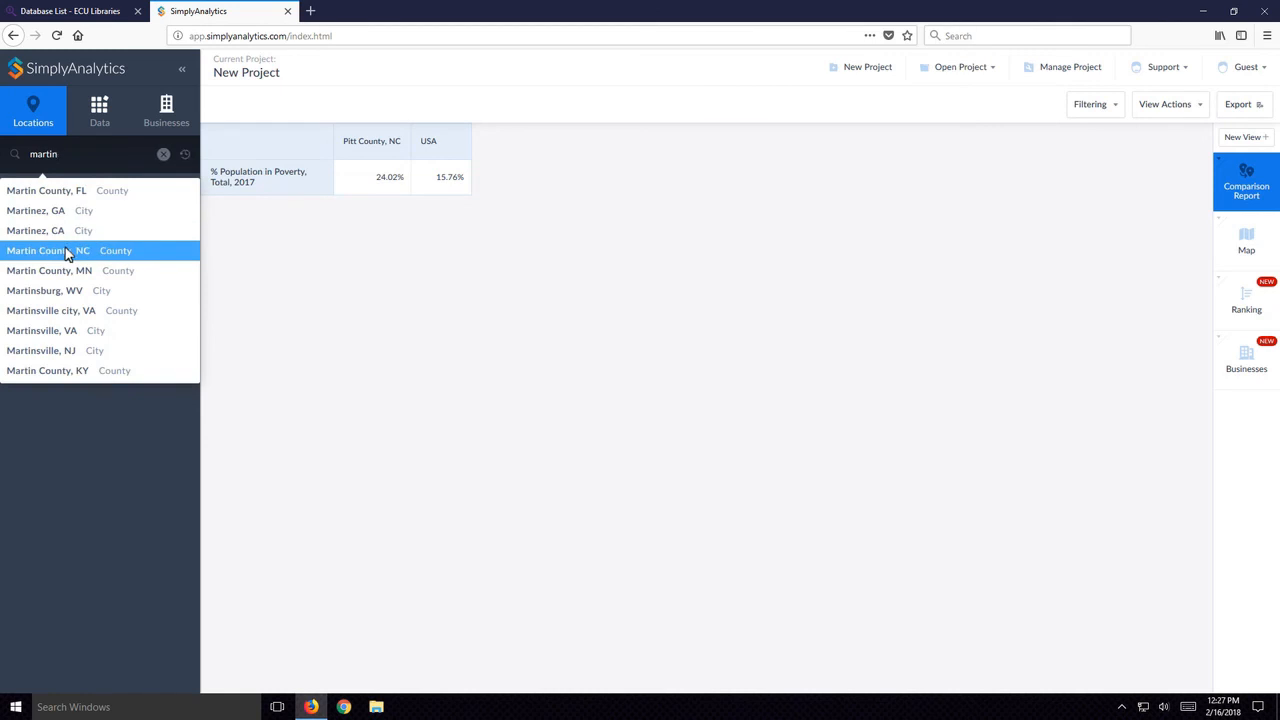
left_click(65, 249)
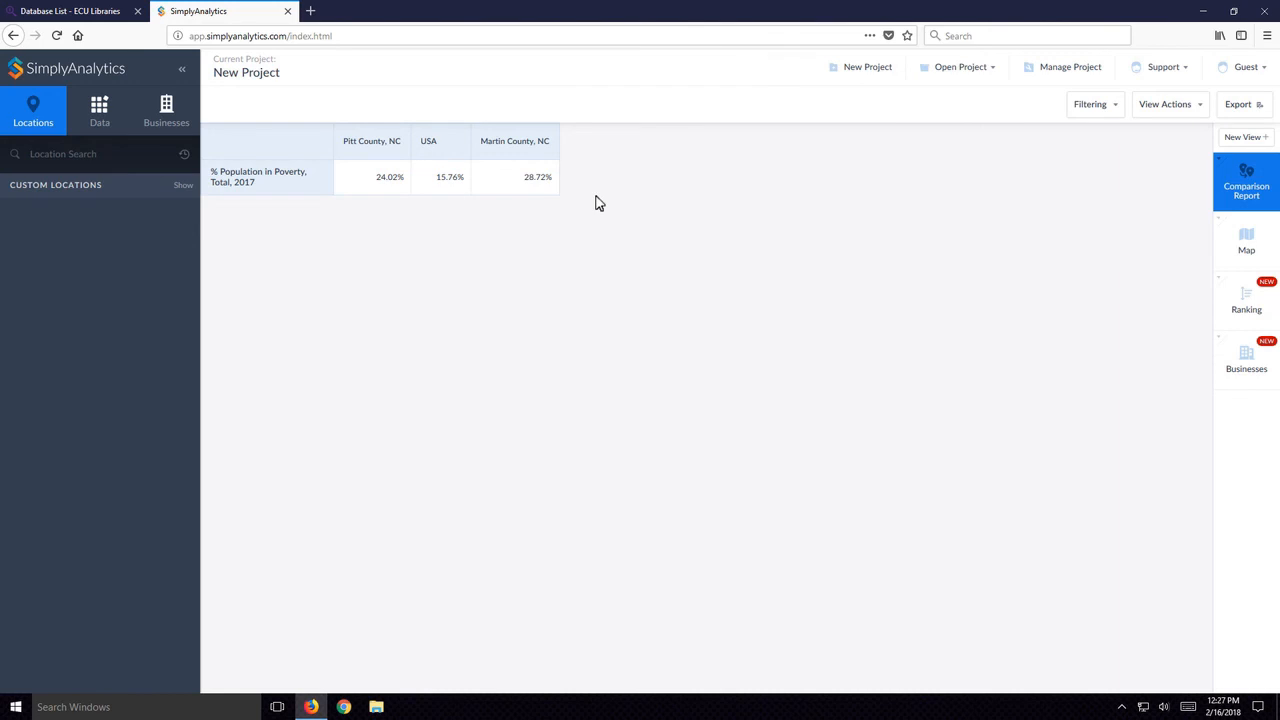
- Add the Education variable "% Education, < High School" to the comparison report and close the variable list
left_click(106, 115)
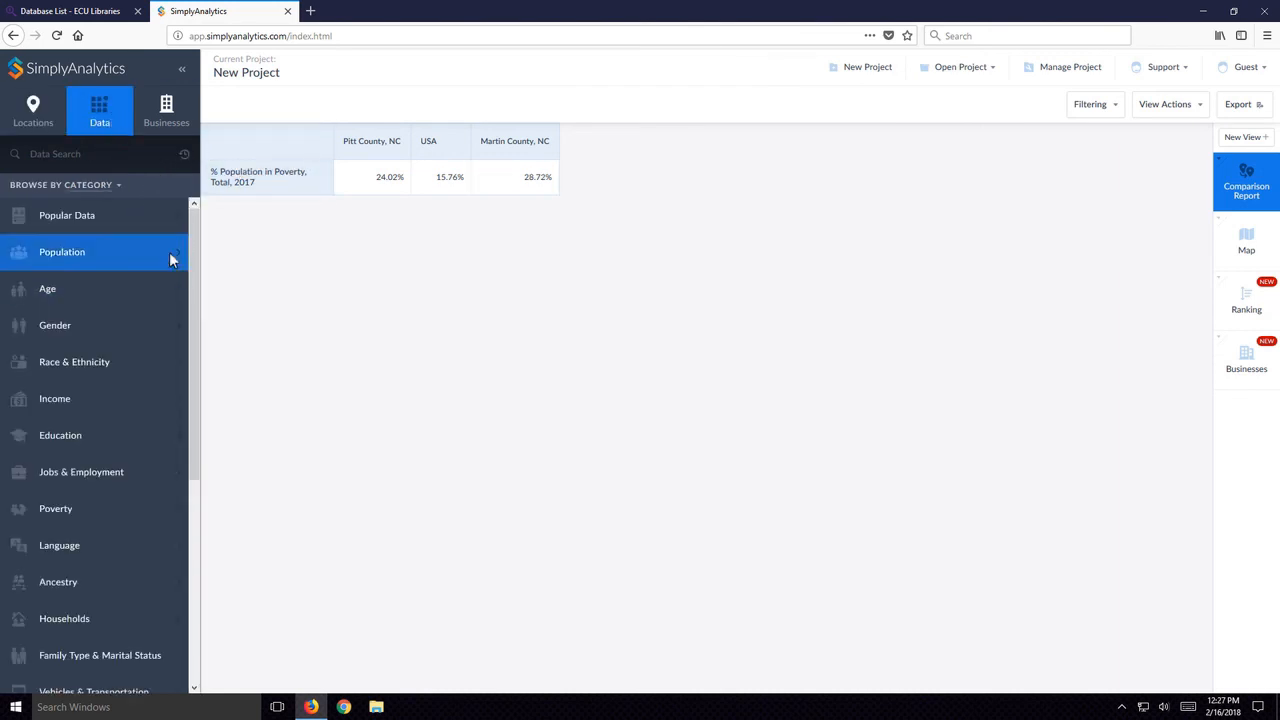
left_click(88, 436)
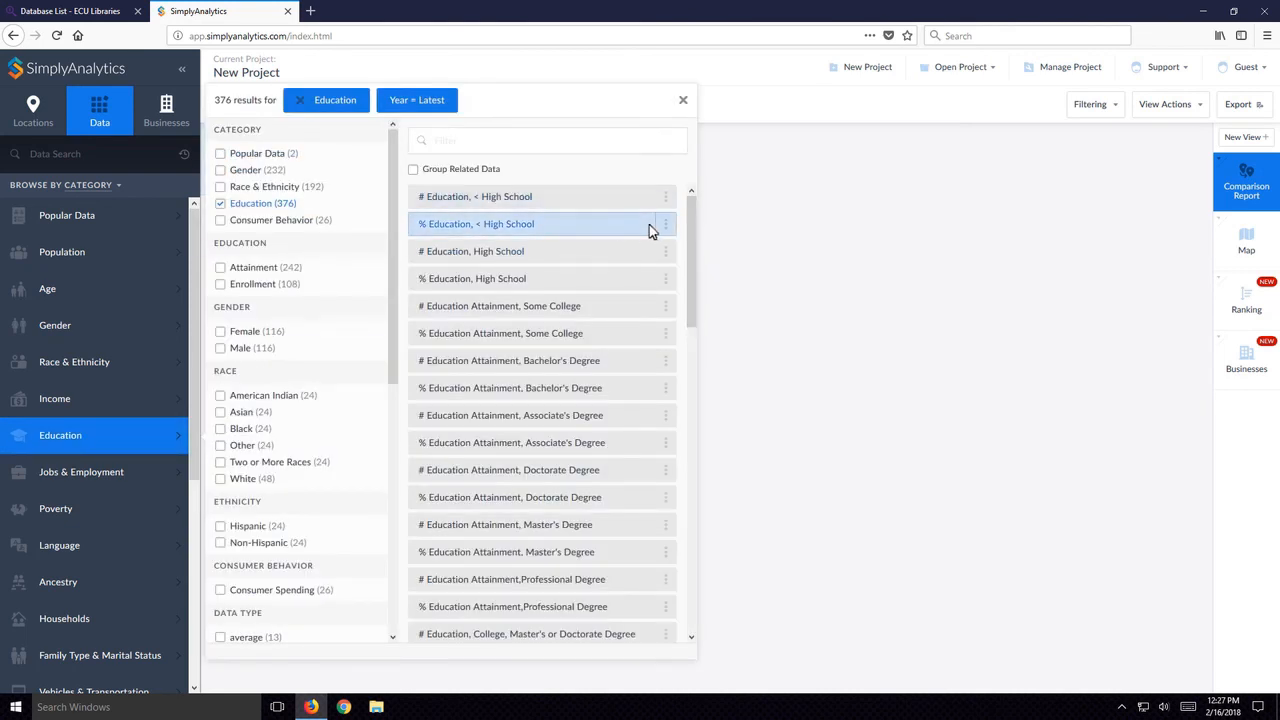
left_click(651, 231)
left_click(683, 101)
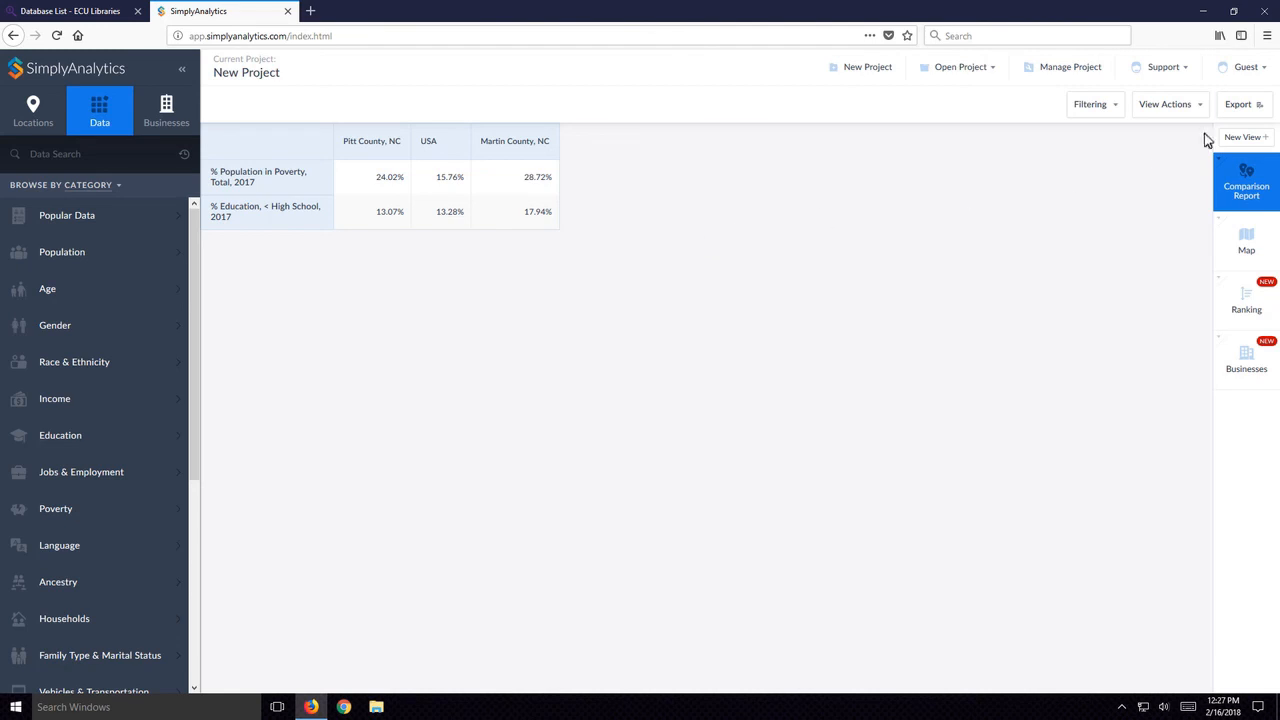
- Export the comparison report in Excel format to the computer, view it in Microsoft Excel, and close the workbook
left_click(1245, 110)
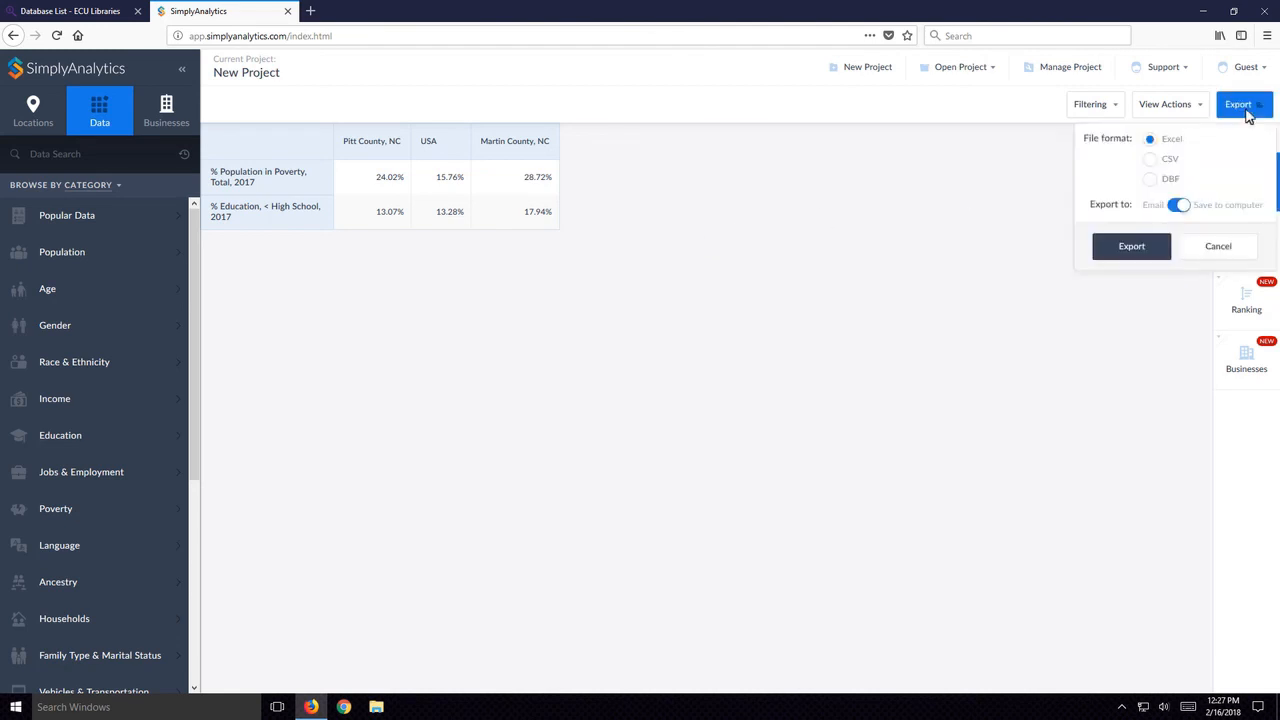
left_click(1165, 247)
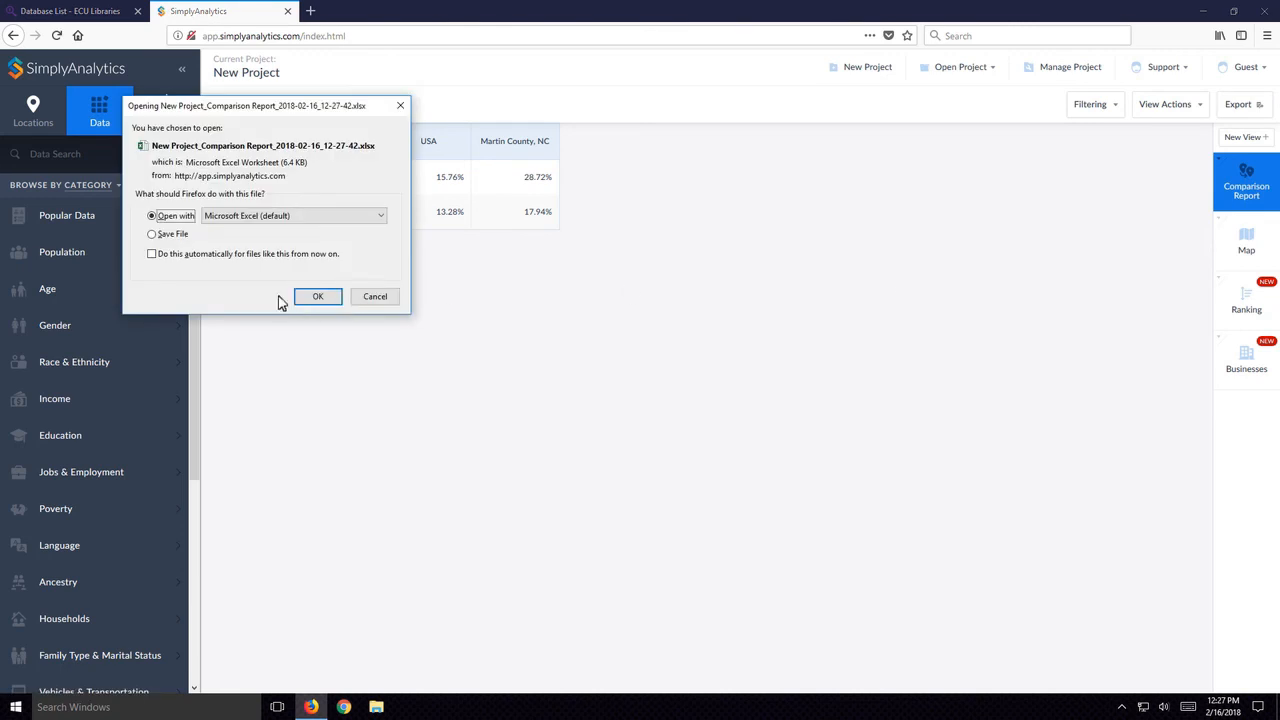
left_click(312, 297)
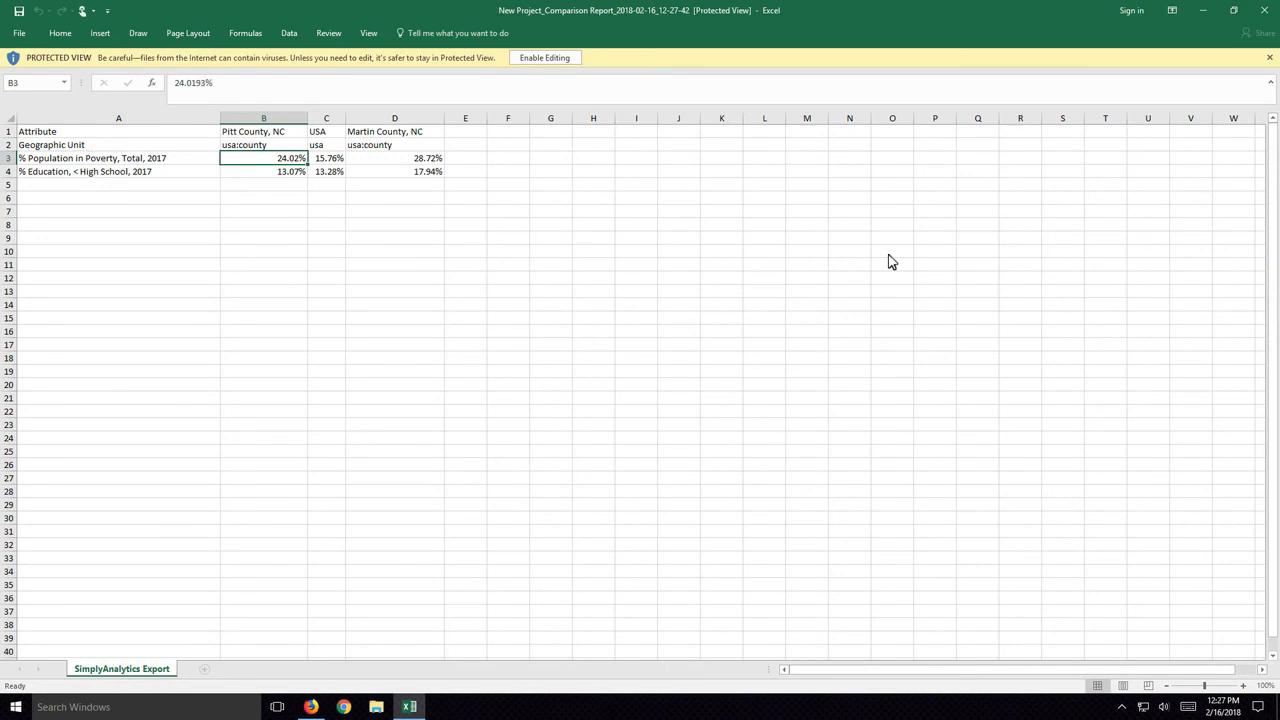
left_click(1270, 12)
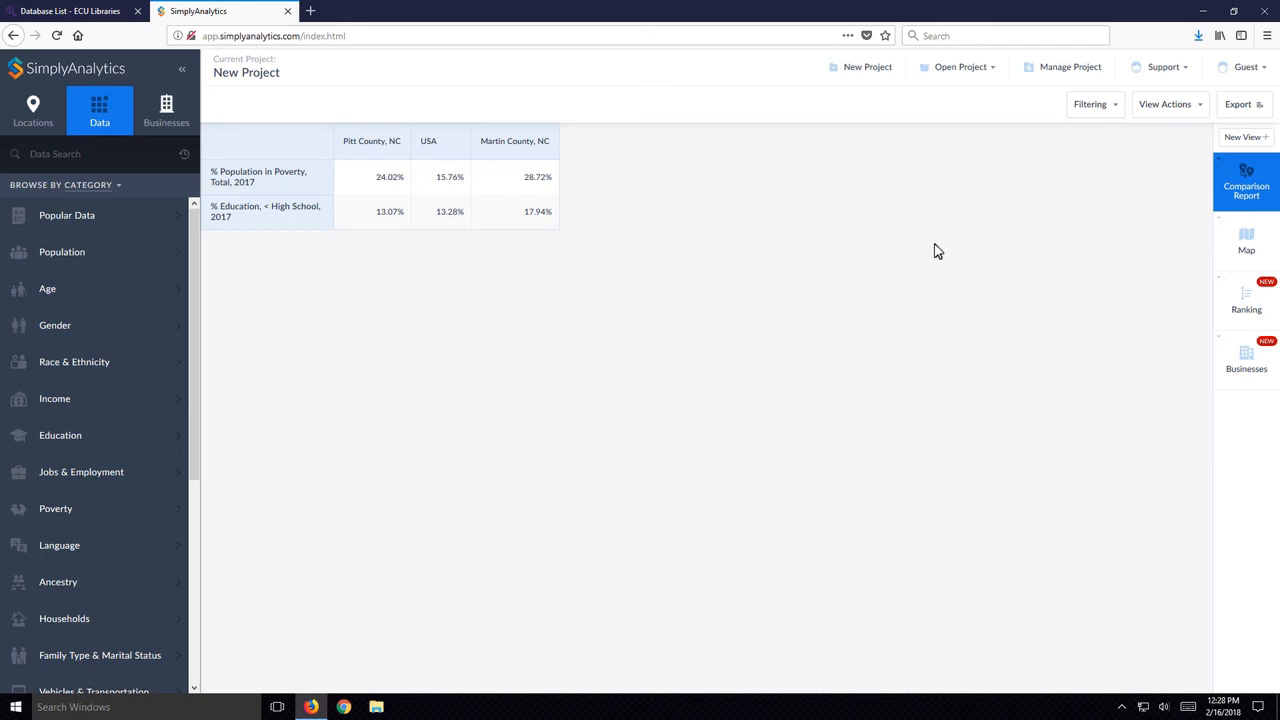
- Return from the ECU Libraries database list to the Joyner Library homepage
left_click(63, 11)
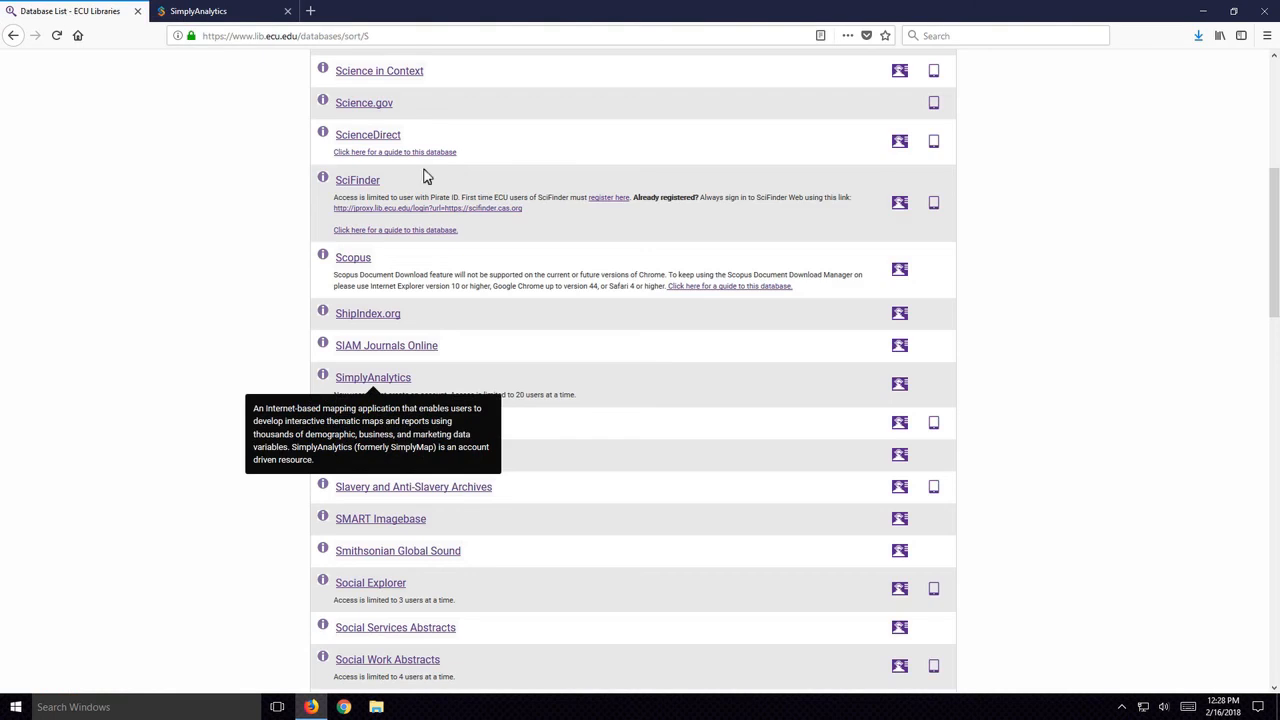
scroll(194, 215, "up", 5)
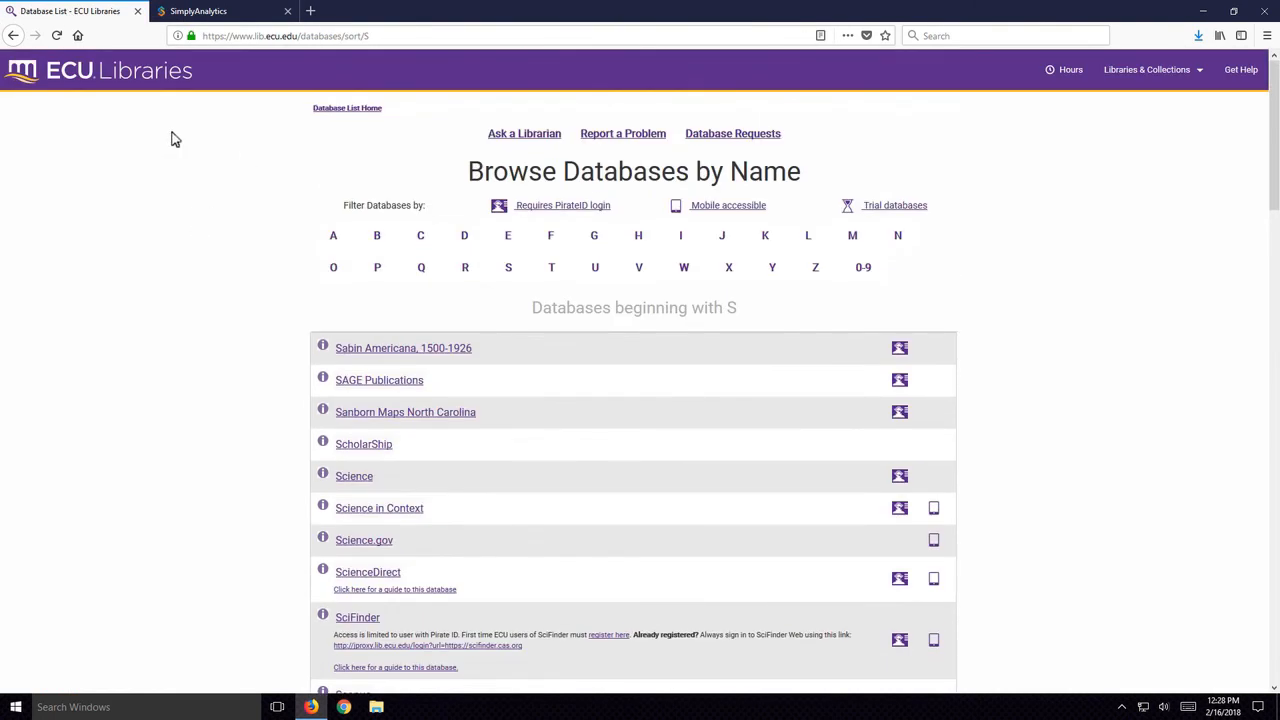
left_click(13, 36)
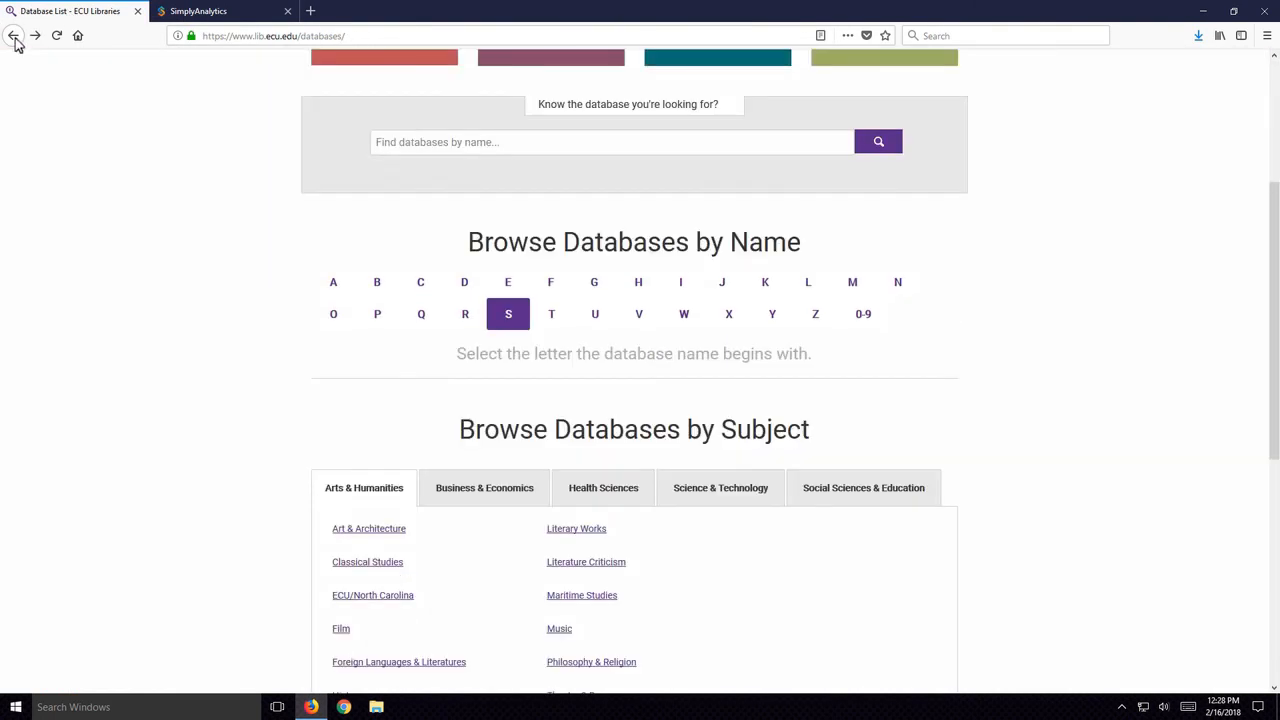
left_click(13, 36)
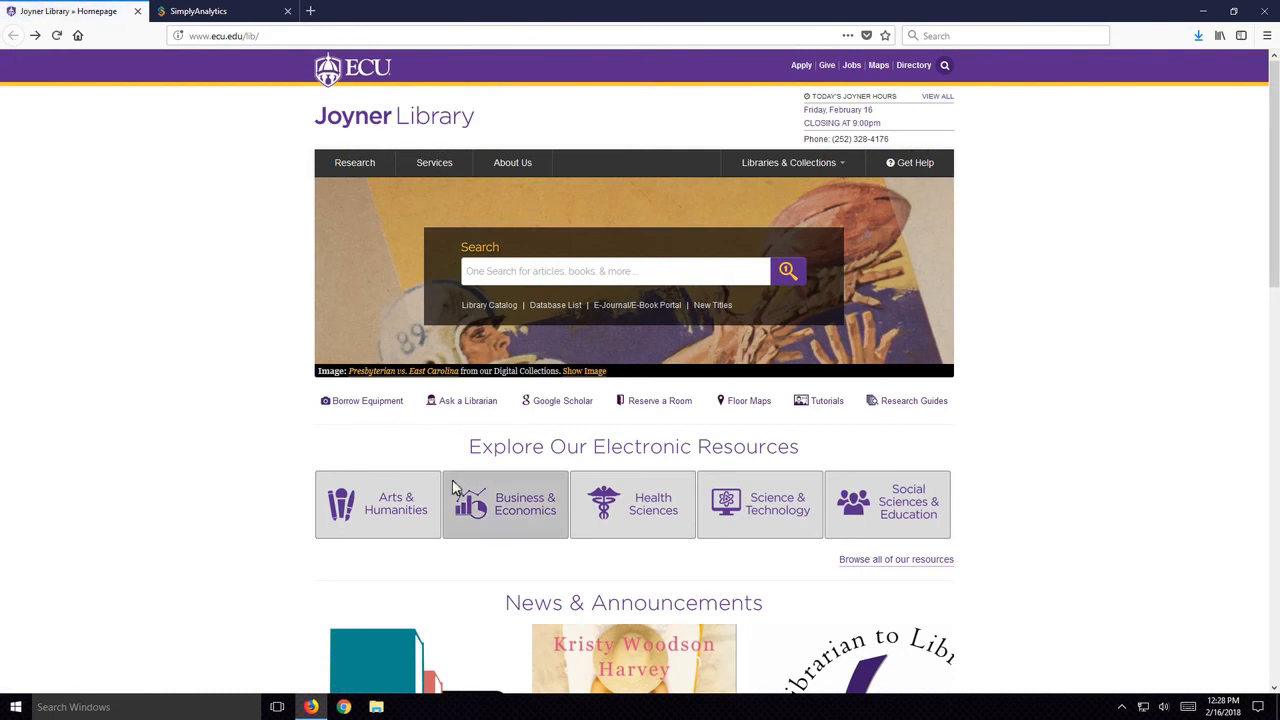
- Open the Ask a Librarian page, look at the Book a Librarian calendar, and return to the help options
left_click(470, 401)
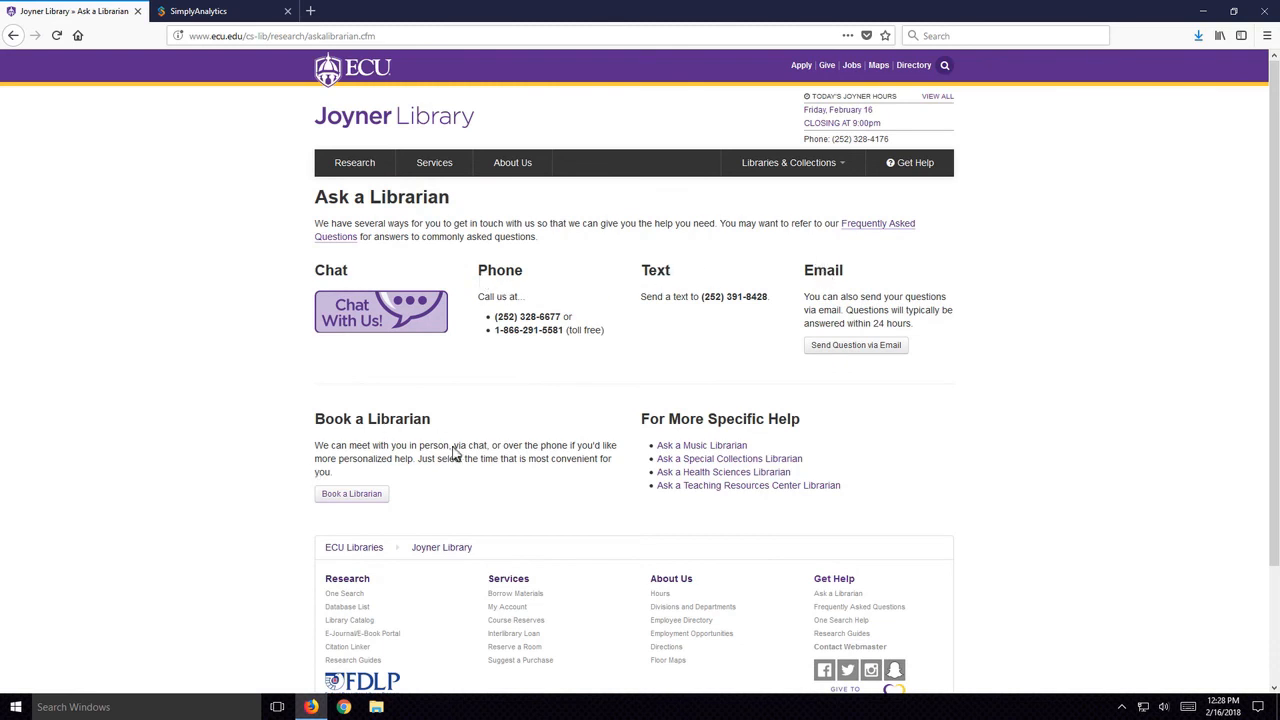
left_click(365, 505)
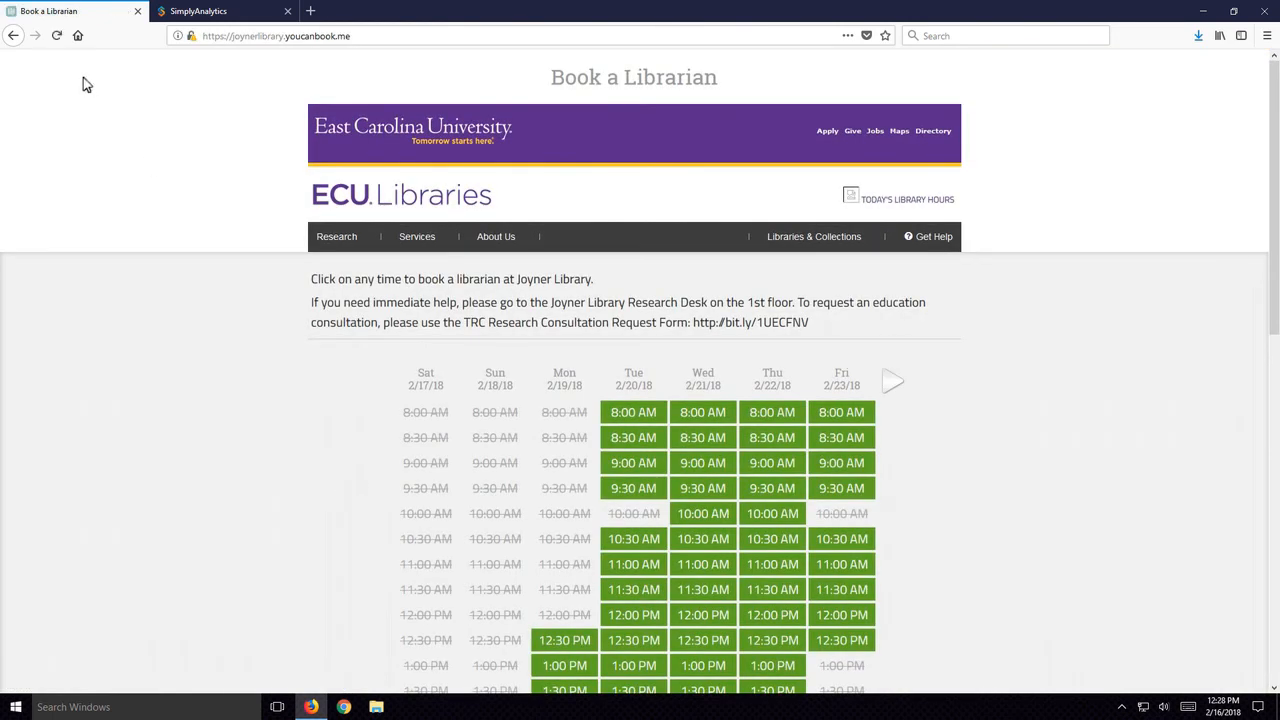
left_click(13, 35)
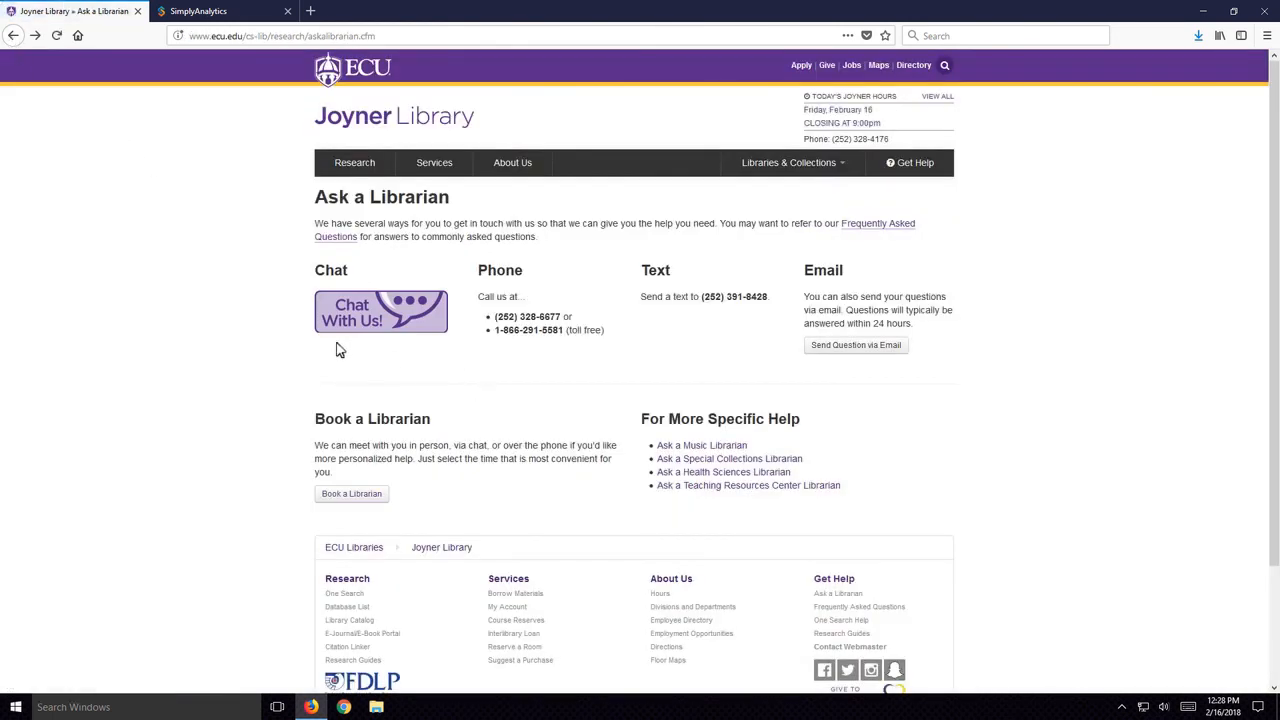